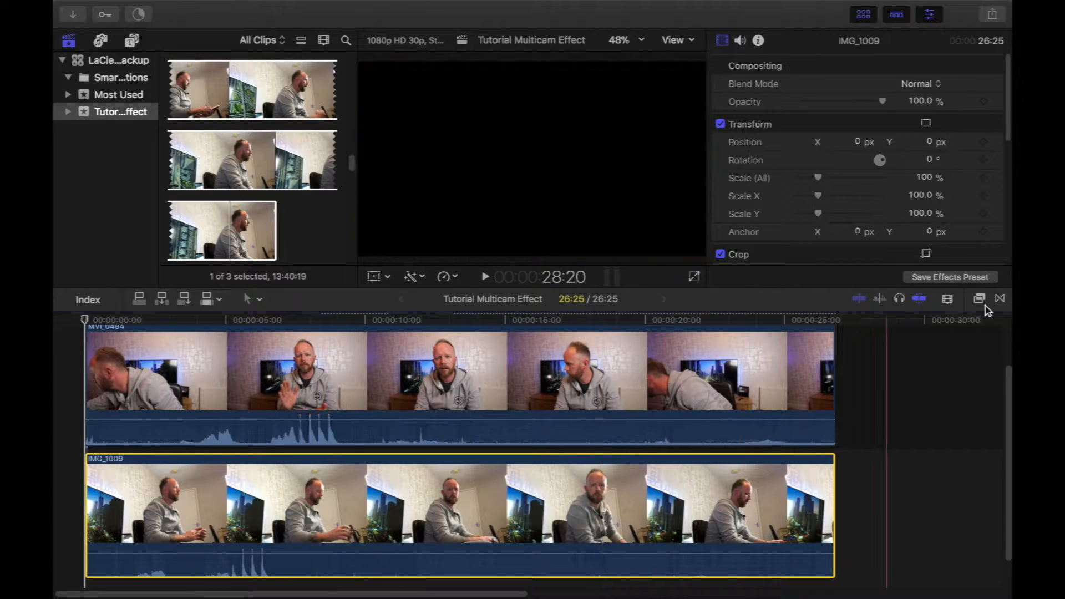
Shift IMG_1009 along the timeline so its clap peaks line up with the clap peaks in MVI_0484.
click(948, 299)
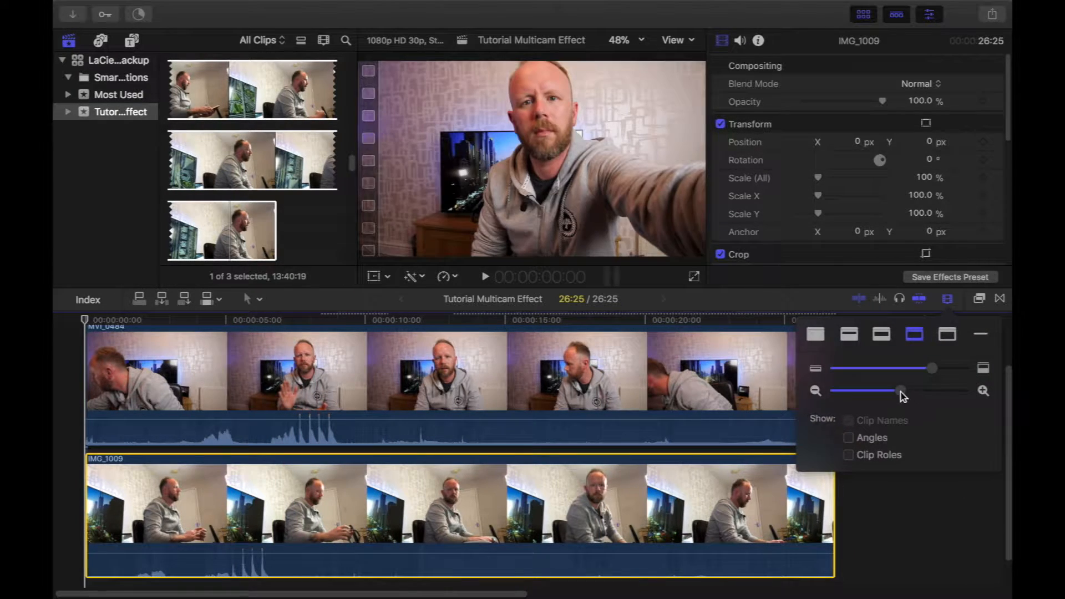
drag(910, 397, 919, 397)
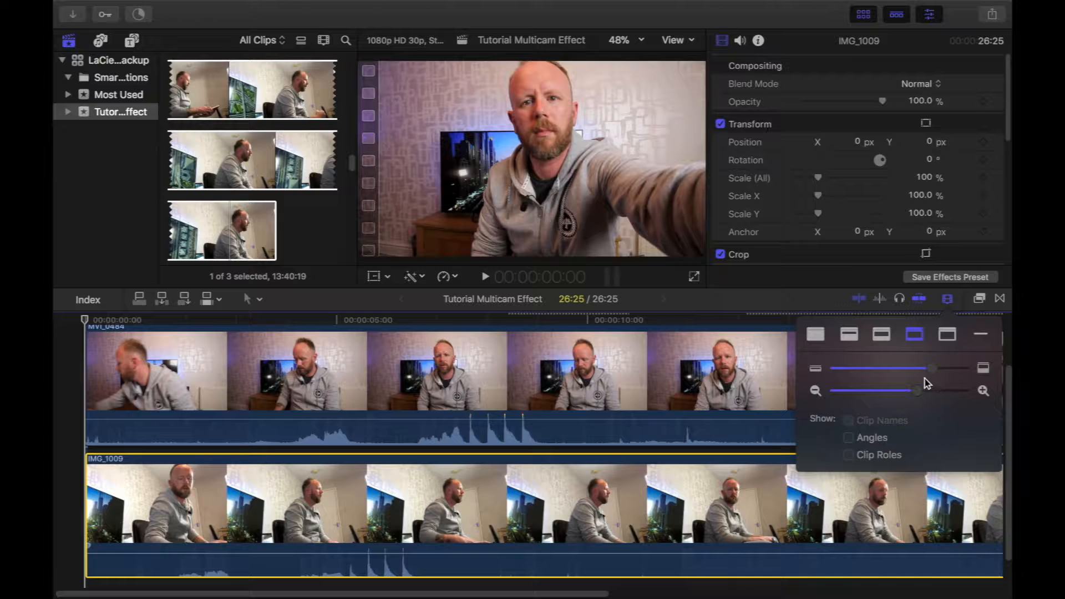
click(947, 299)
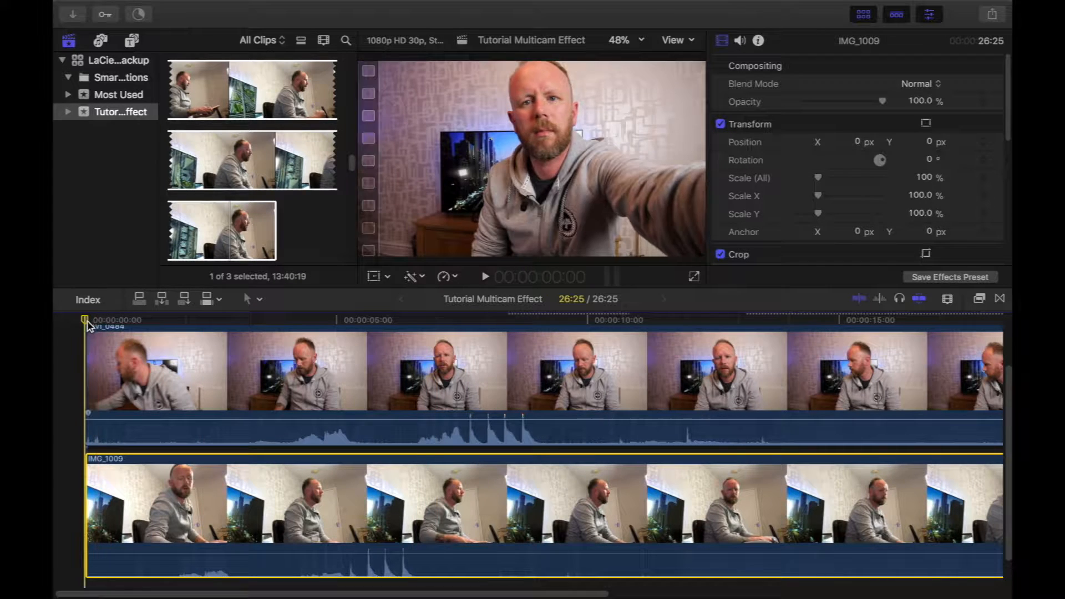
drag(86, 320, 470, 349)
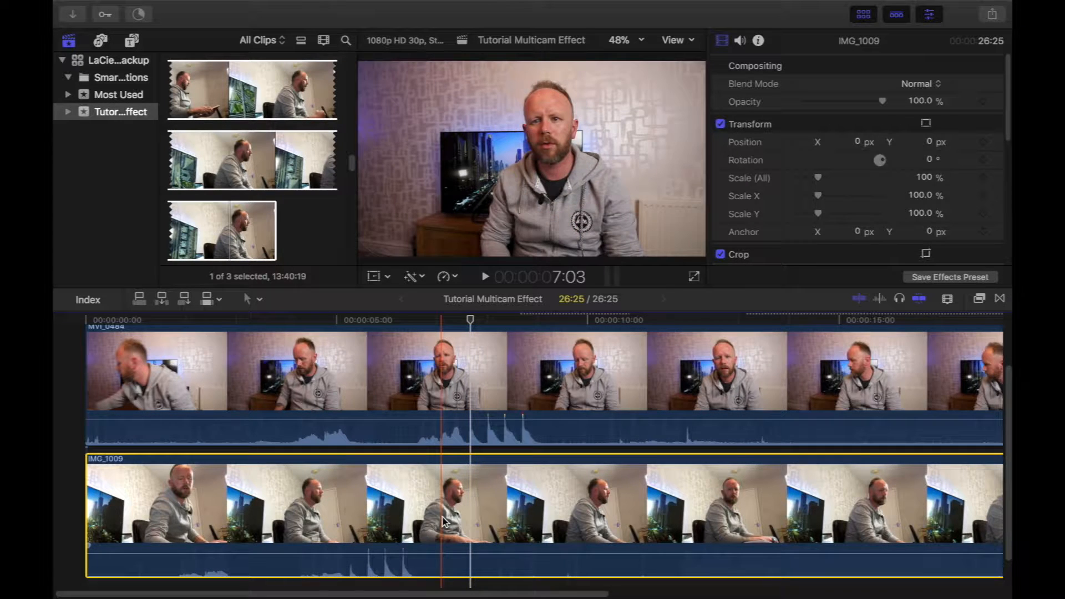
drag(446, 520, 564, 518)
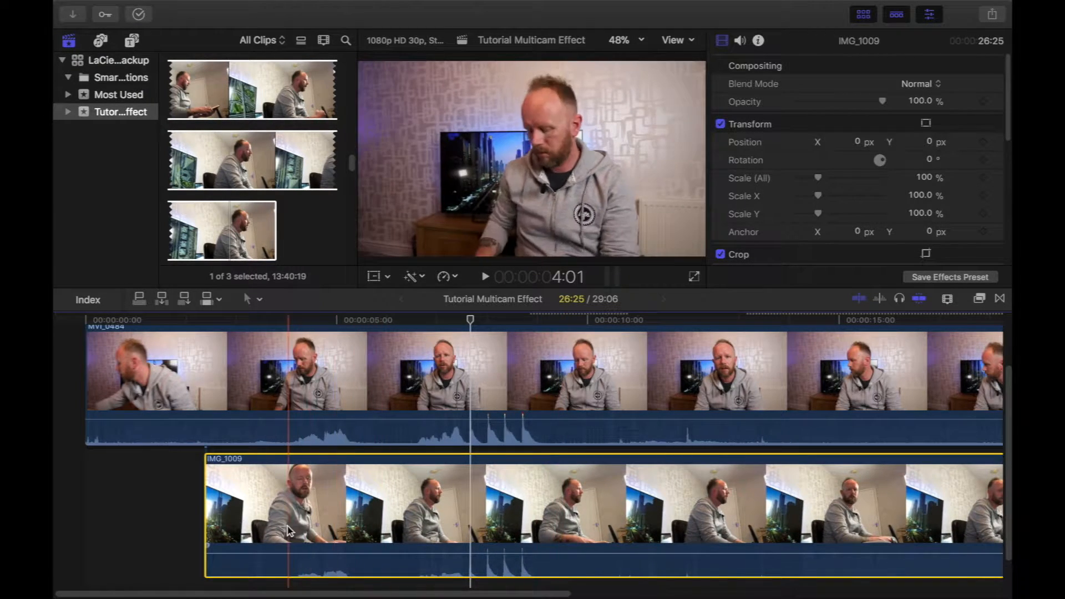
Cut MVI_0484 where IMG_1009 begins and delete the leading piece so both clips start together.
key(b)
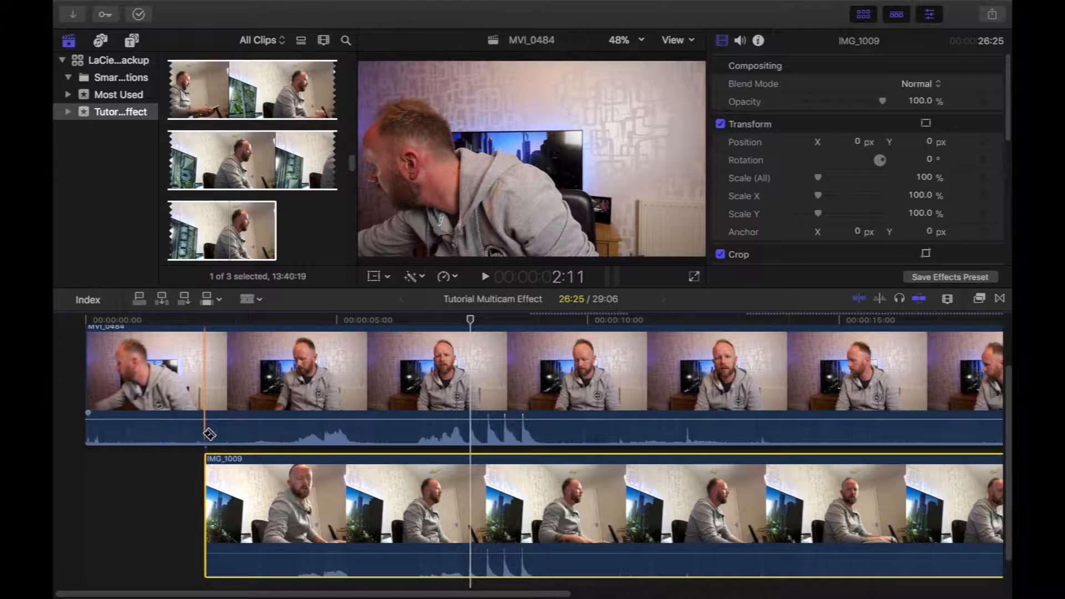
click(208, 434)
key(a)
key(super+4)
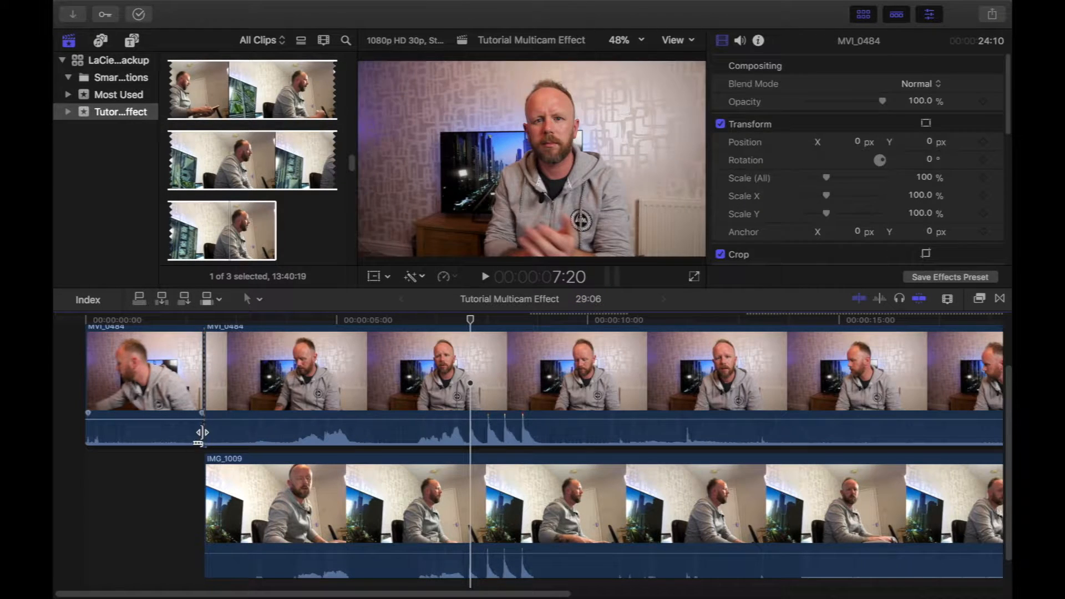
click(172, 430)
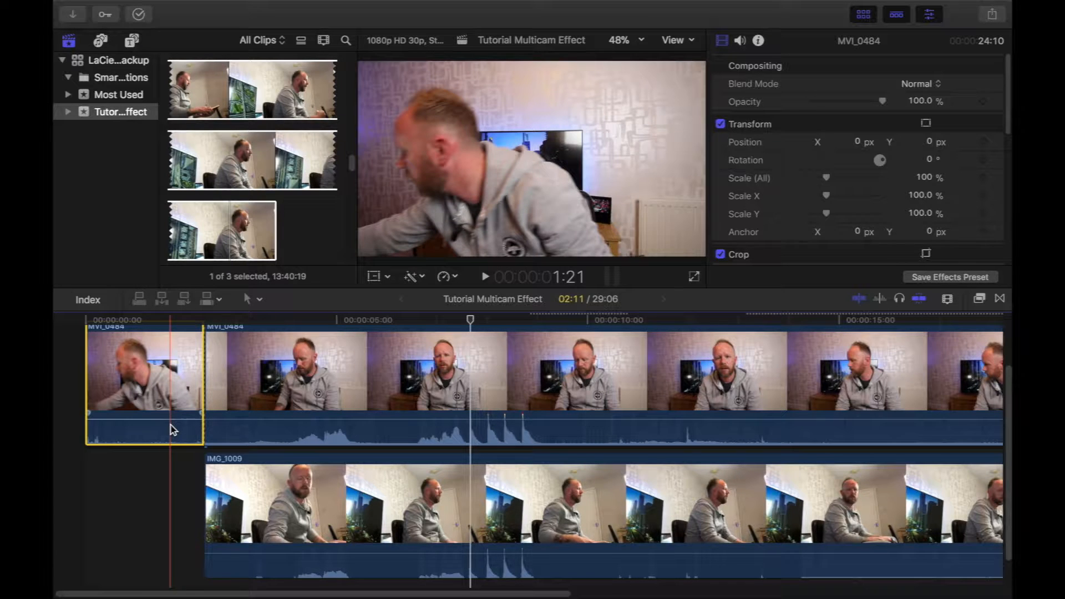
key(Delete)
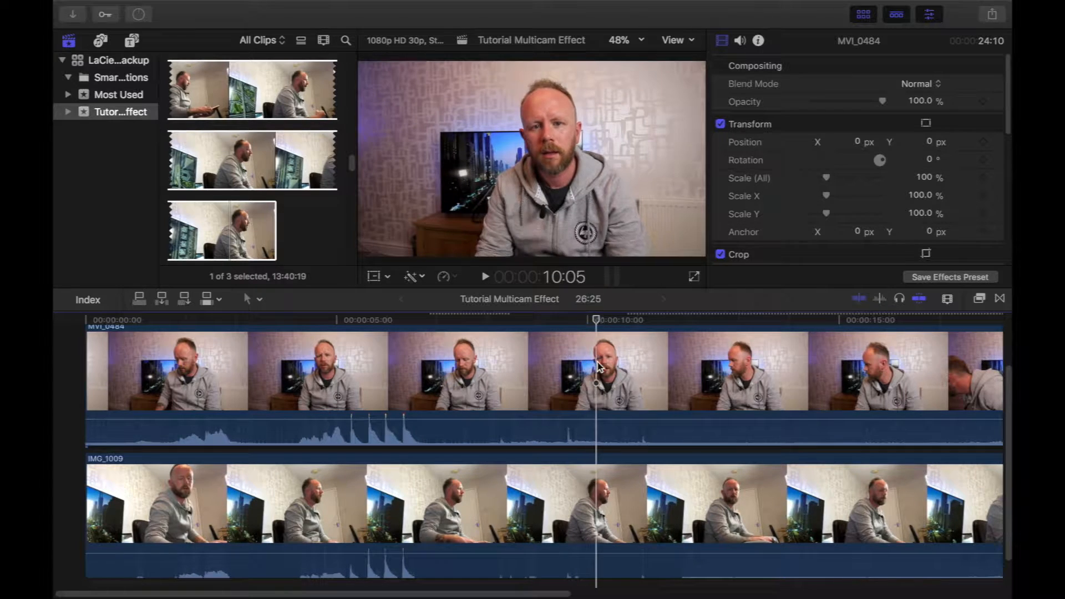
Cut both MVI_0484 and IMG_1009 at 10:25.
right_click(632, 366)
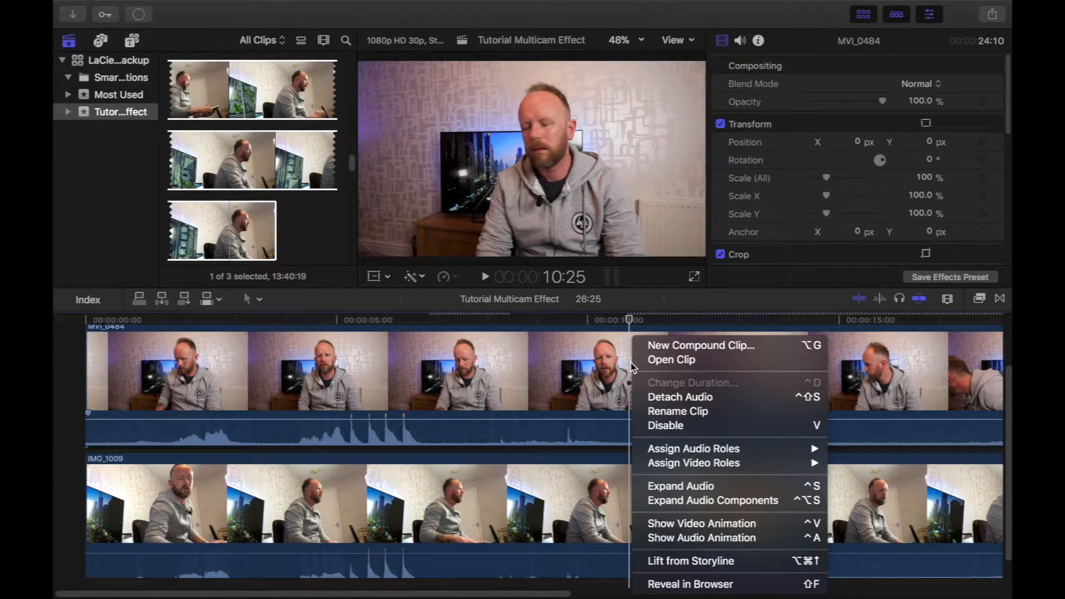
click(669, 300)
key(b)
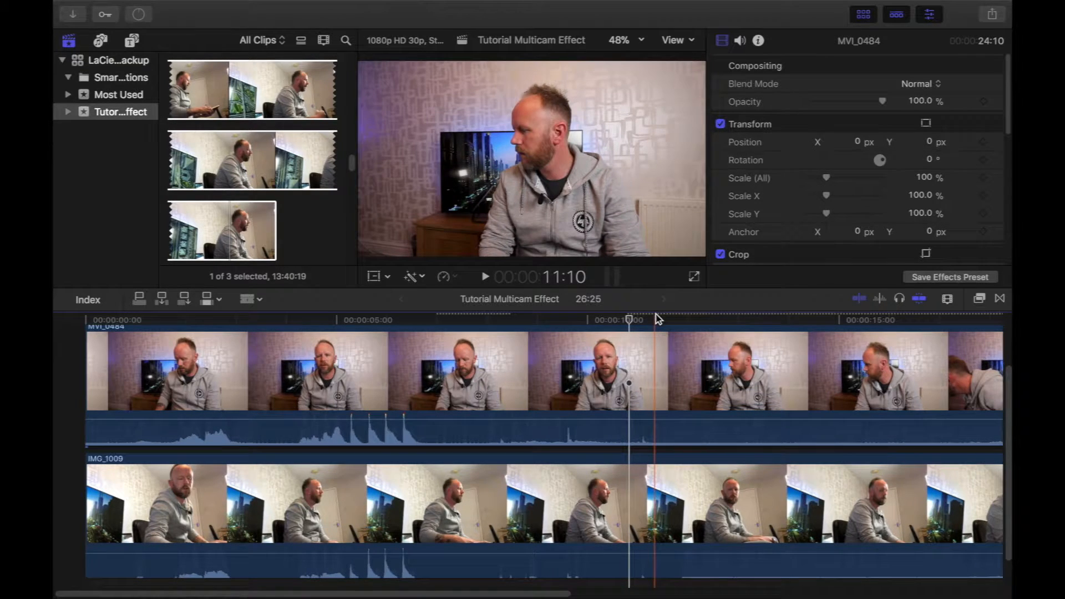
click(636, 369)
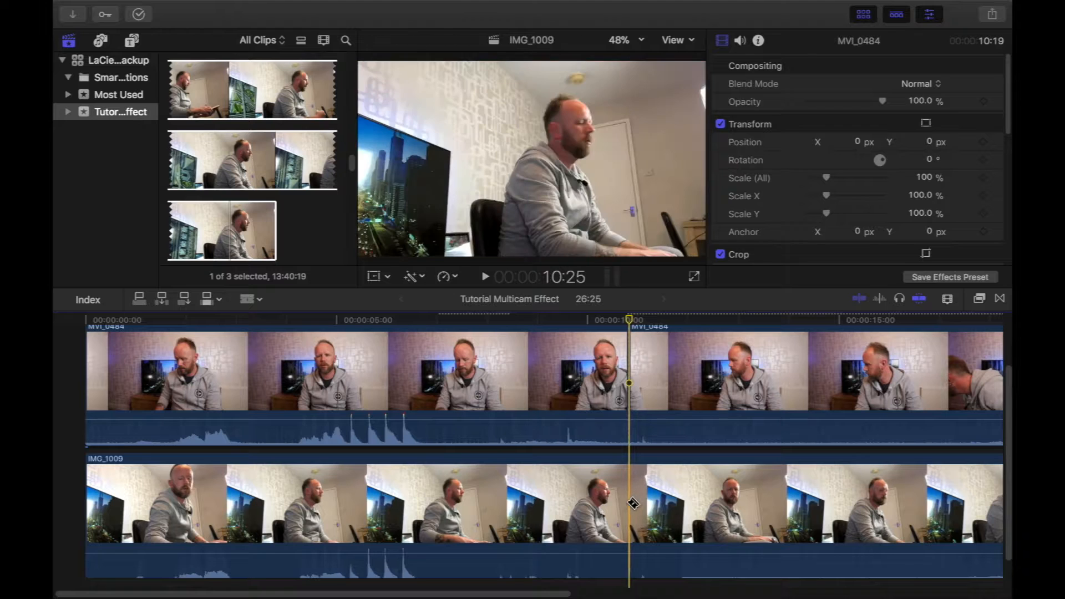
click(633, 504)
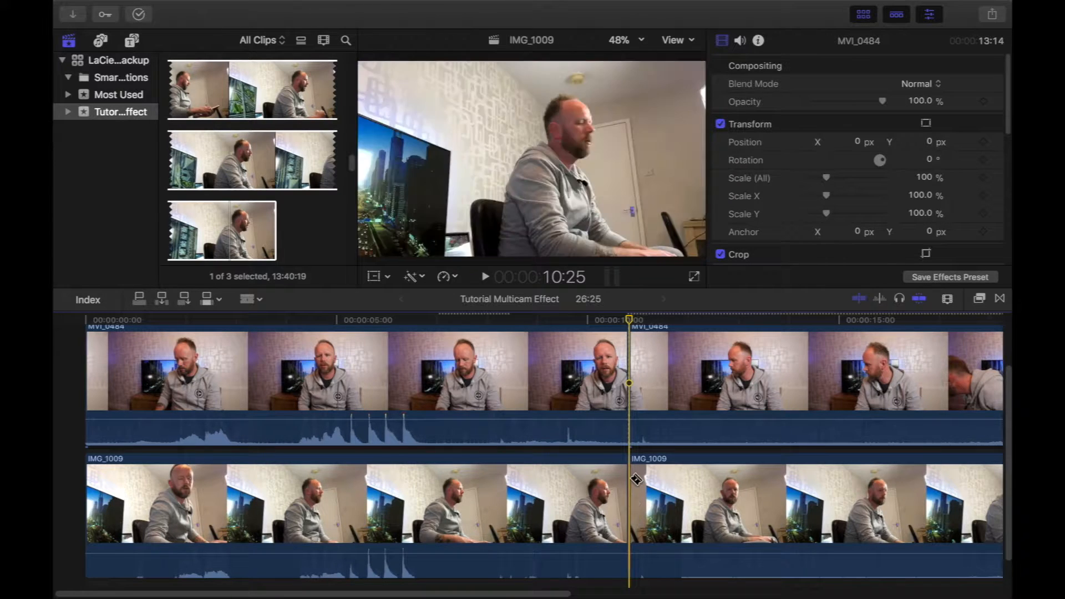
click(857, 300)
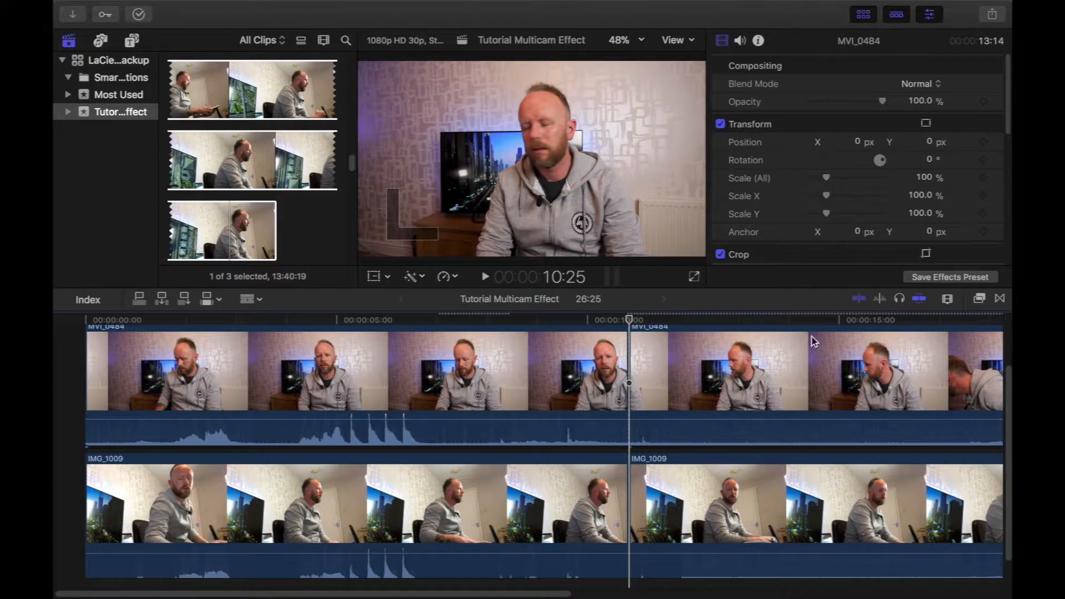
click(860, 300)
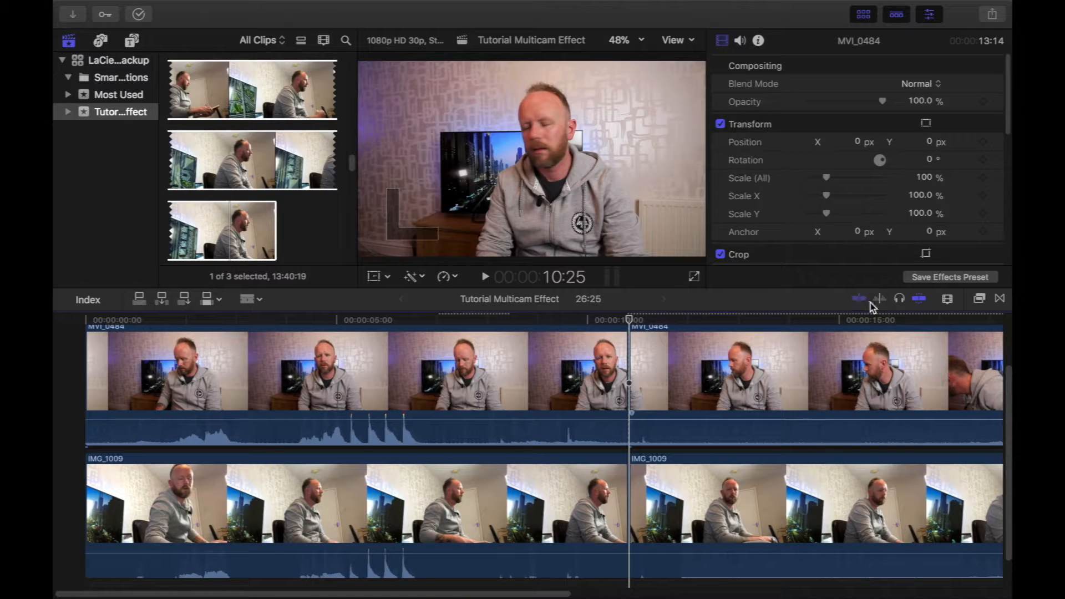
click(859, 300)
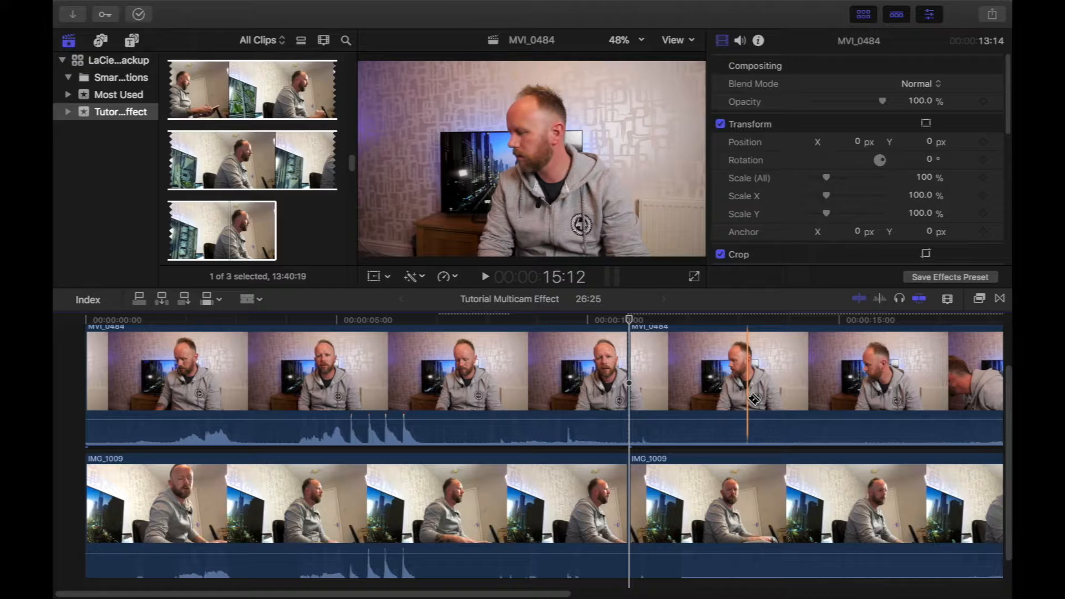
Cut both clips again about two seconds after the 10:25 cut and disable the MVI_0484 section between the cuts.
click(752, 399)
click(756, 498)
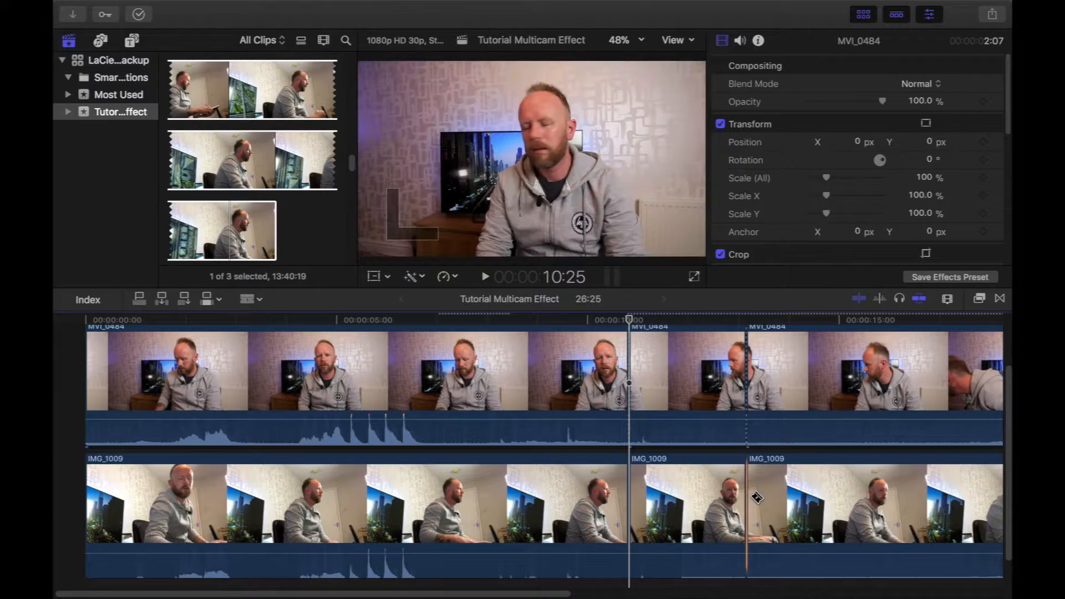
key(a)
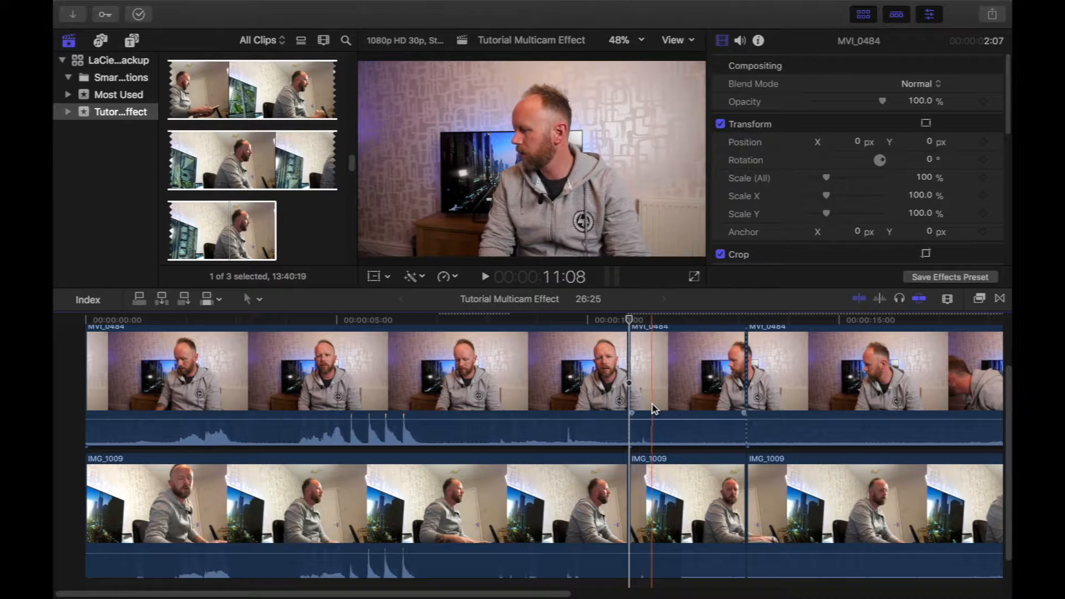
click(698, 408)
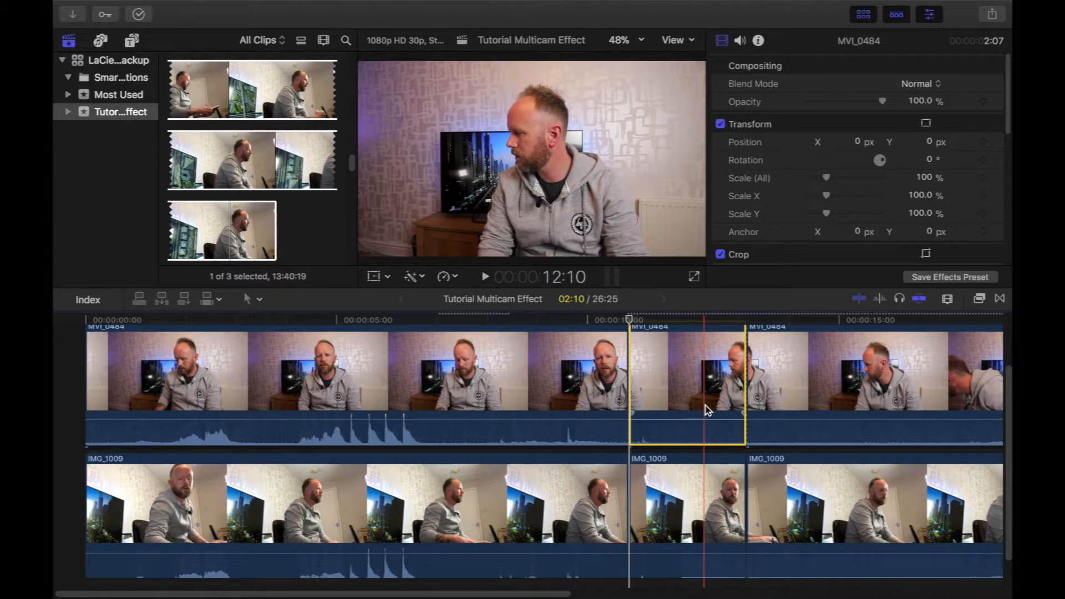
key(v)
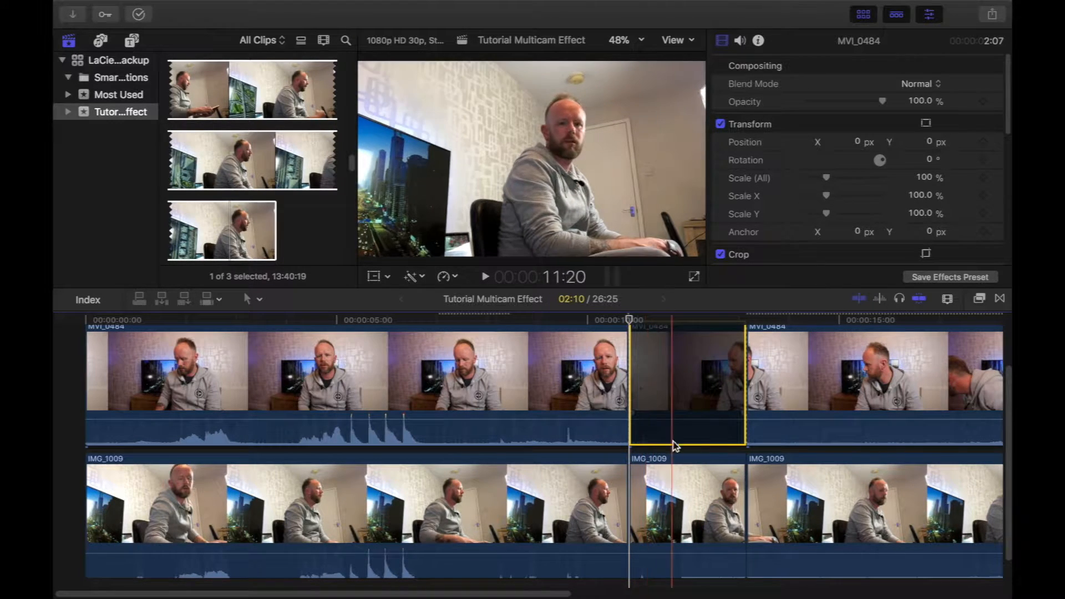
Play the timeline from 10:00 through the disabled section to review the camera switch.
drag(631, 321, 590, 330)
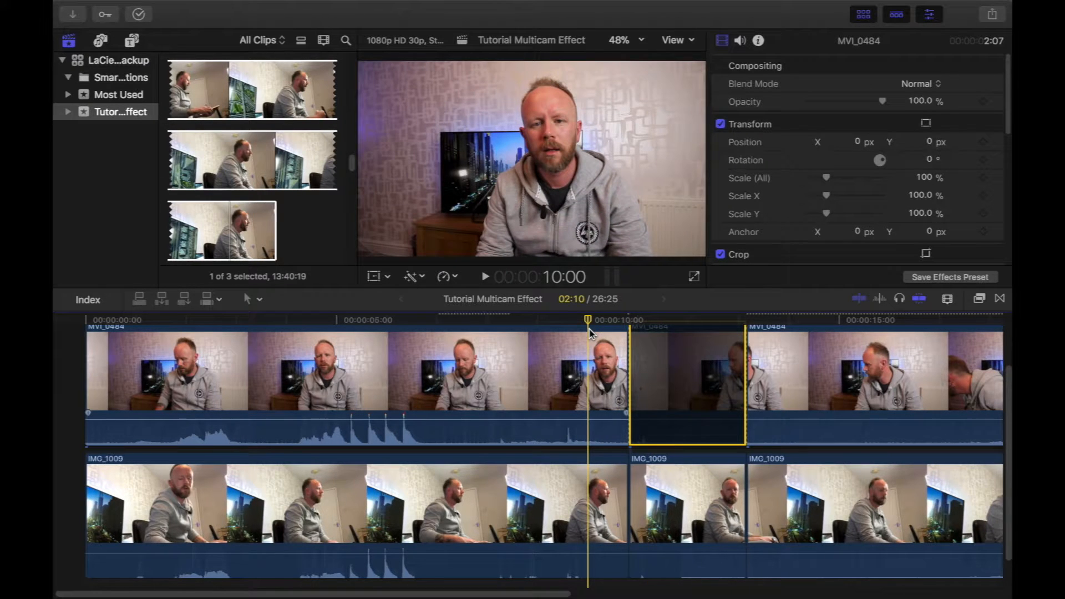
key(XF86AudioLowerVolume)
key(XF86AudioLowerVolume)
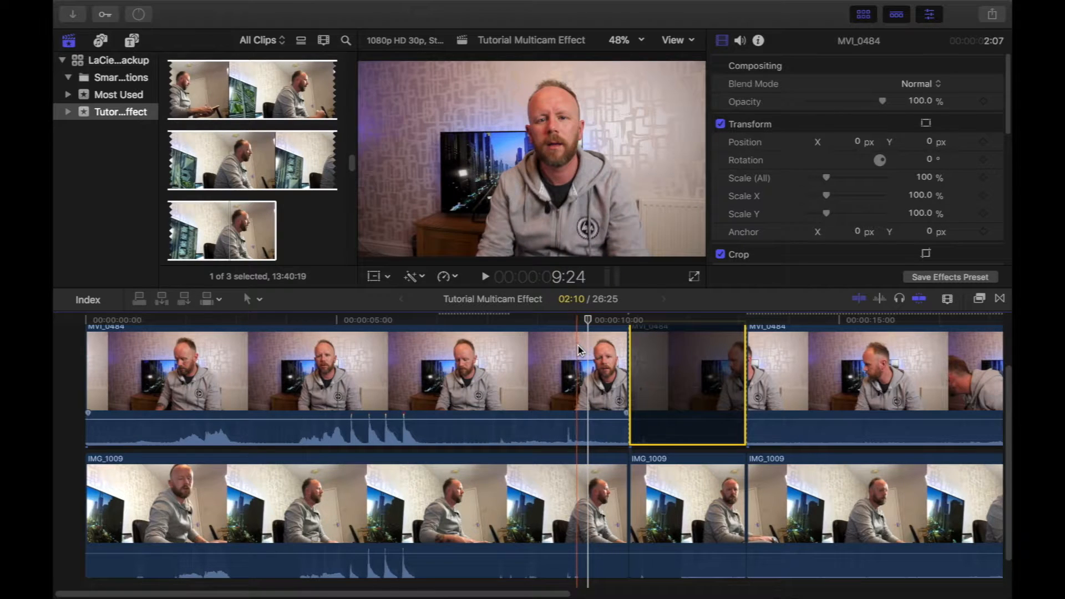
key(space)
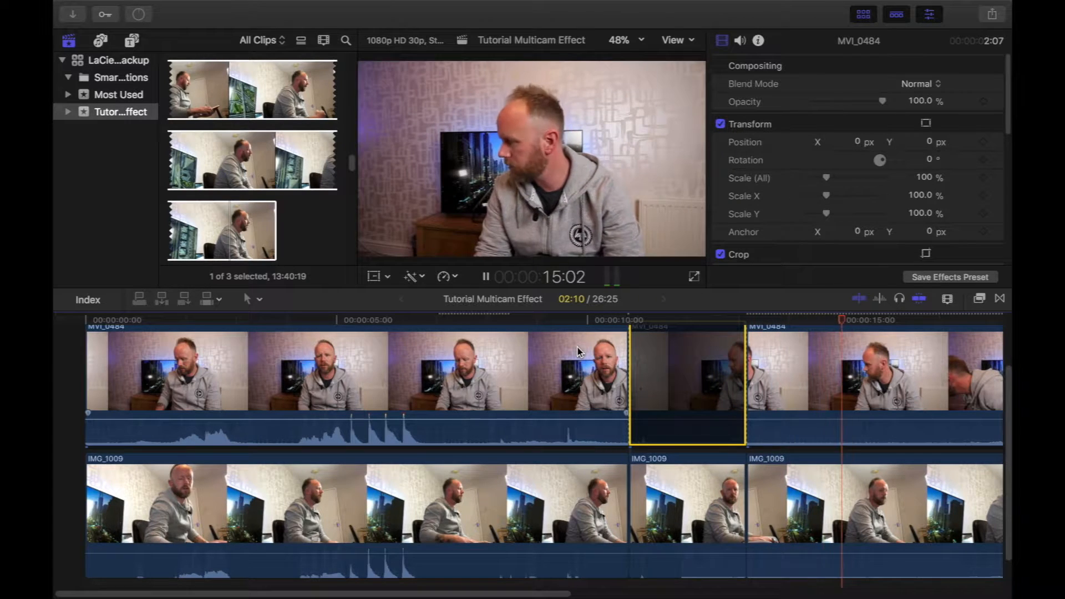
key(space)
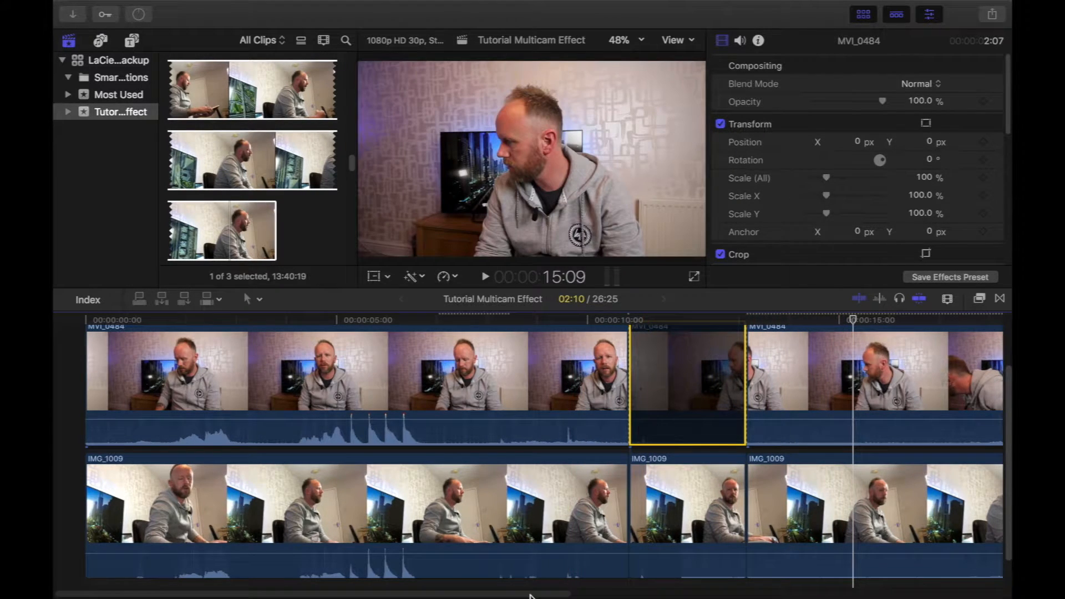
Cut both MVI_0484 and IMG_1009 at 15:01.
drag(529, 596, 684, 596)
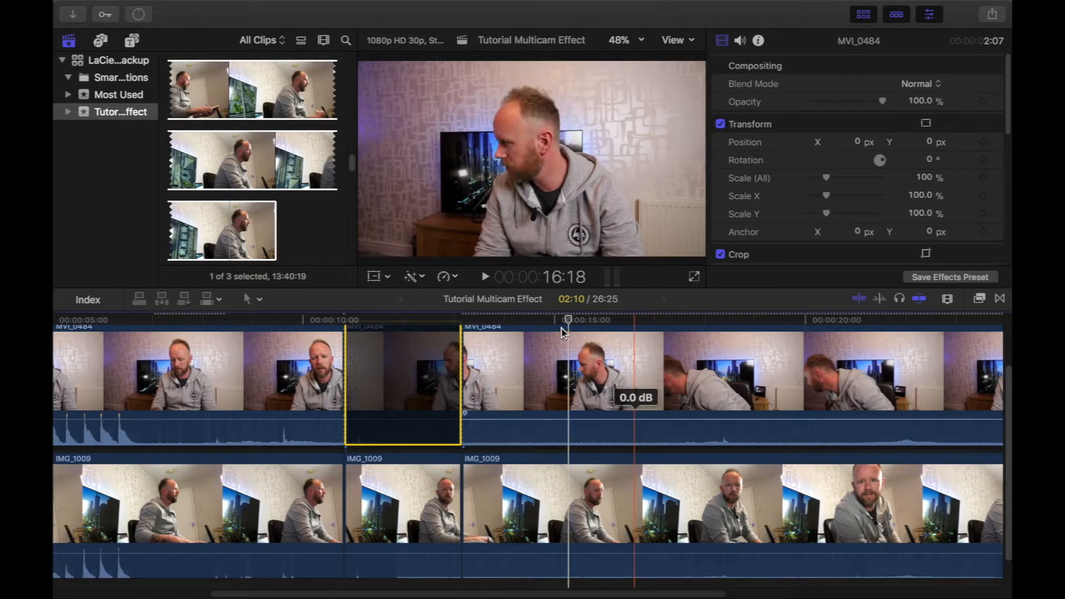
click(562, 321)
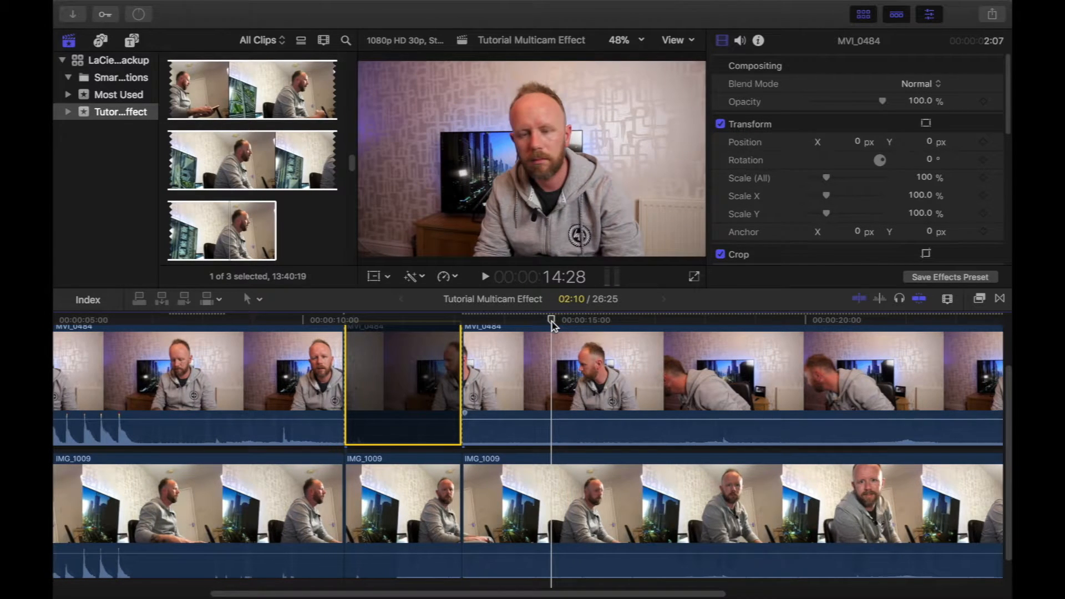
drag(550, 322, 558, 328)
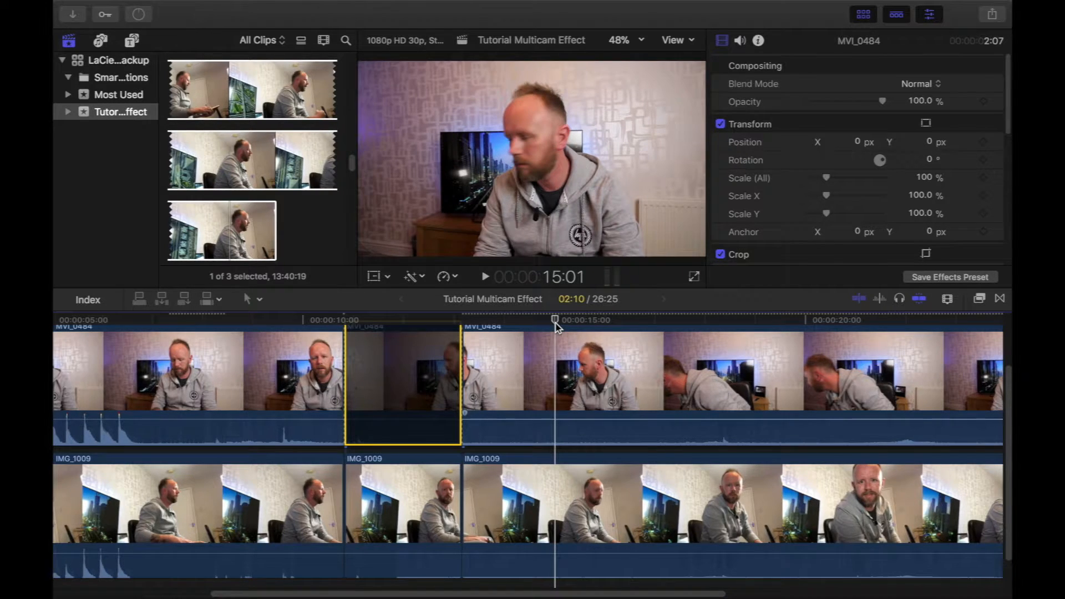
key(b)
click(558, 380)
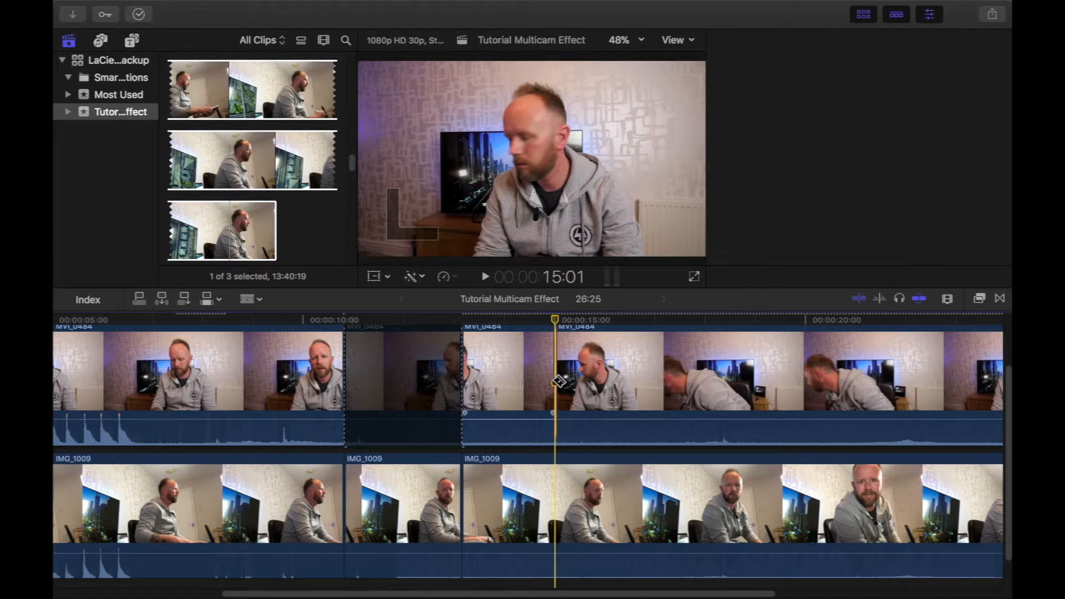
key(super+4)
click(556, 497)
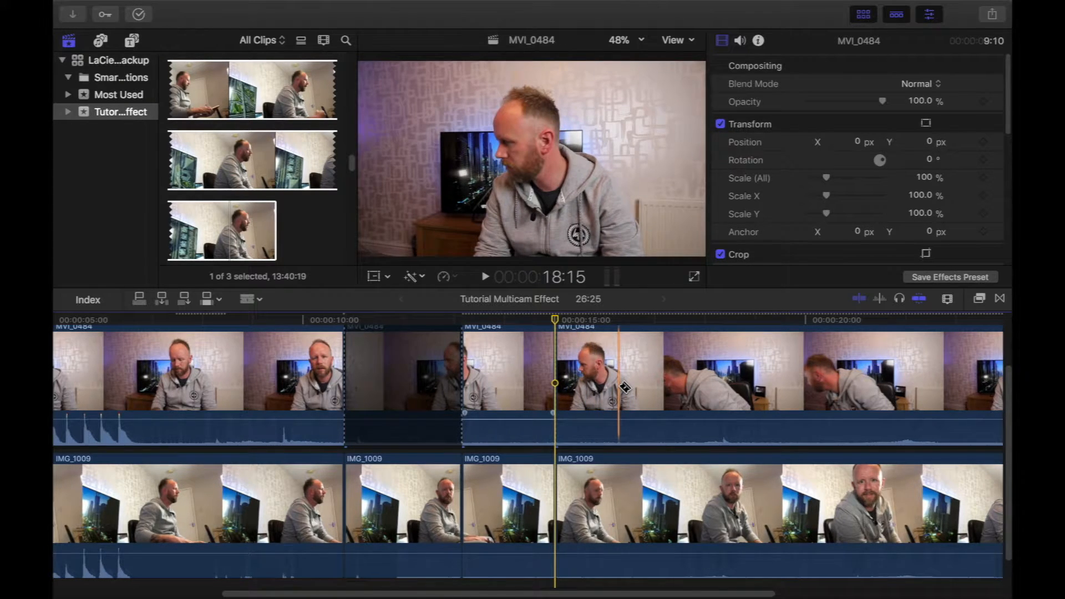
Cut both clips again about one second after the 15:01 cut and disable the MVI_0484 section between the cuts.
click(624, 386)
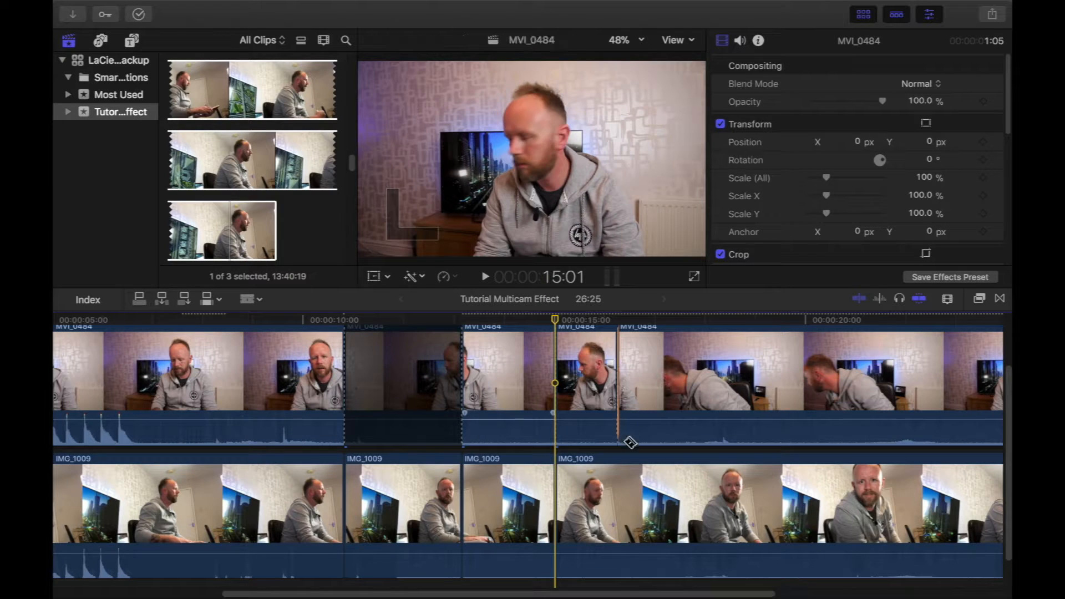
click(622, 486)
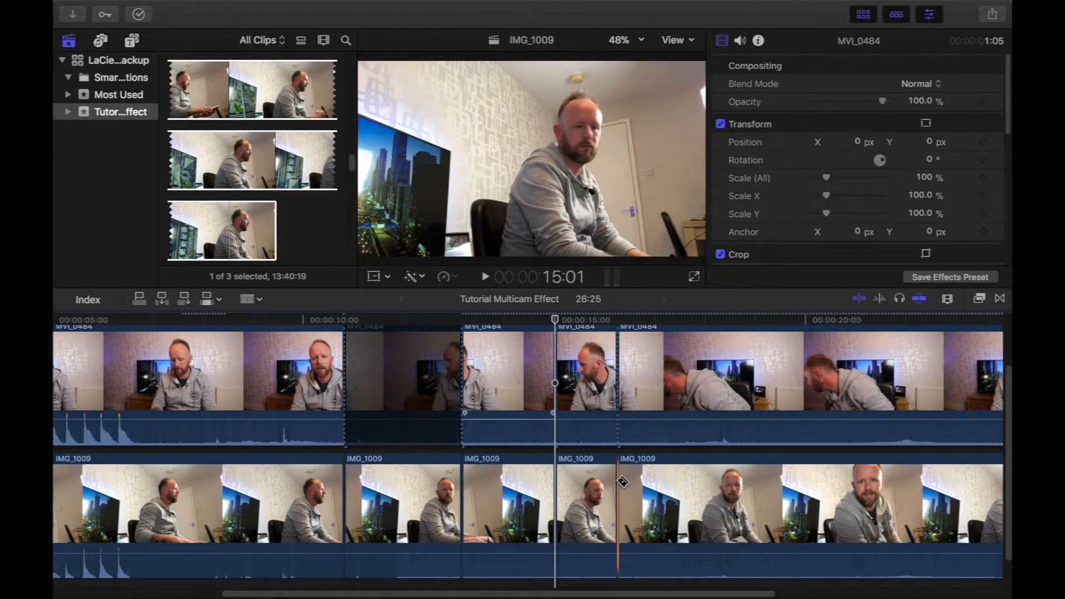
key(a)
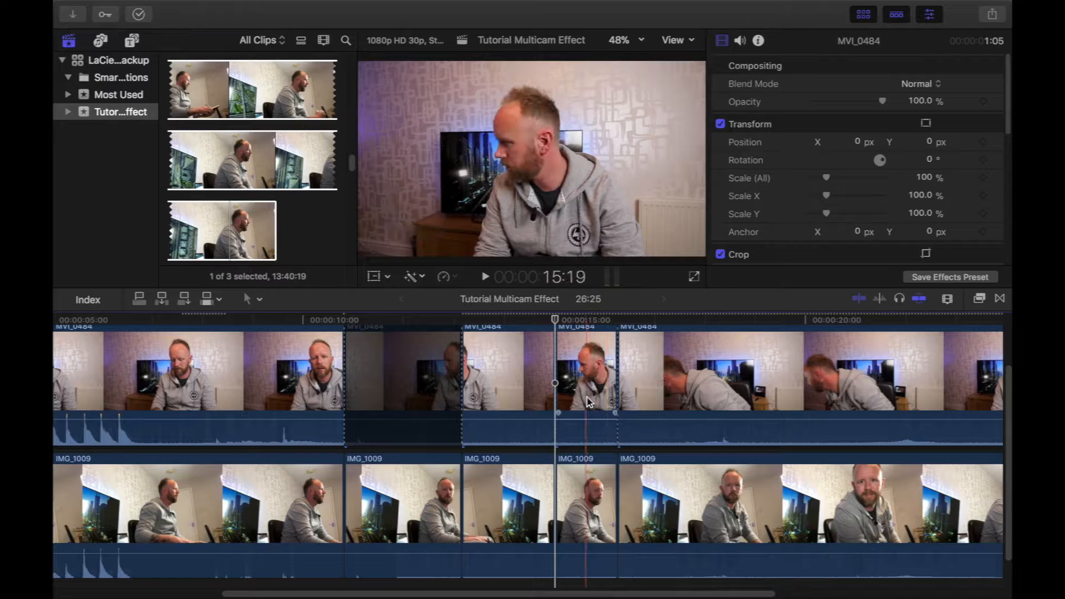
click(589, 401)
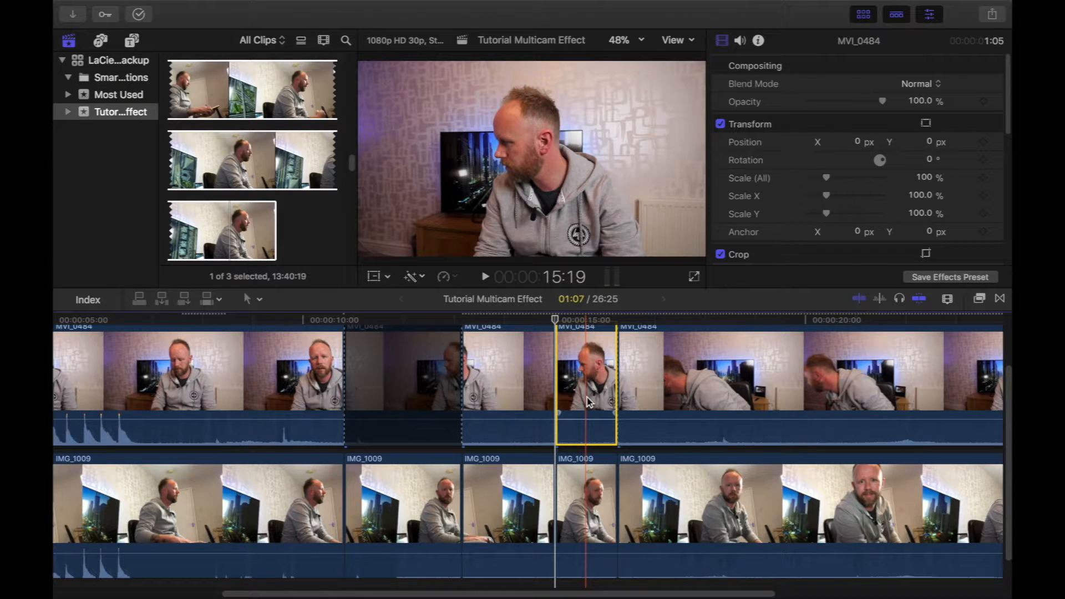
key(v)
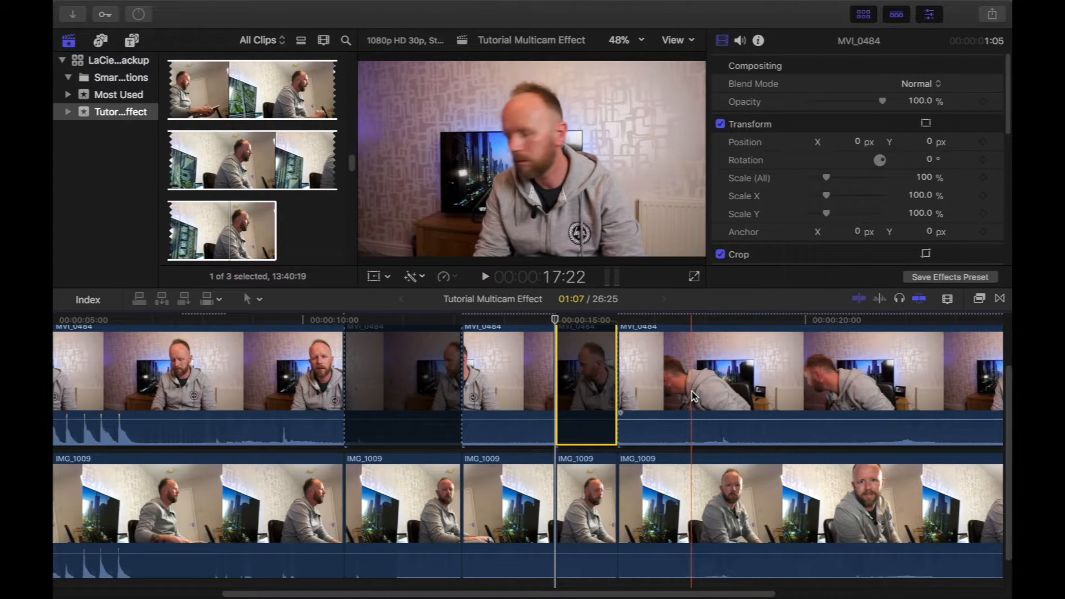
Cut both MVI_0484 and IMG_1009 at 17:18 with the Blade tool.
key(t)
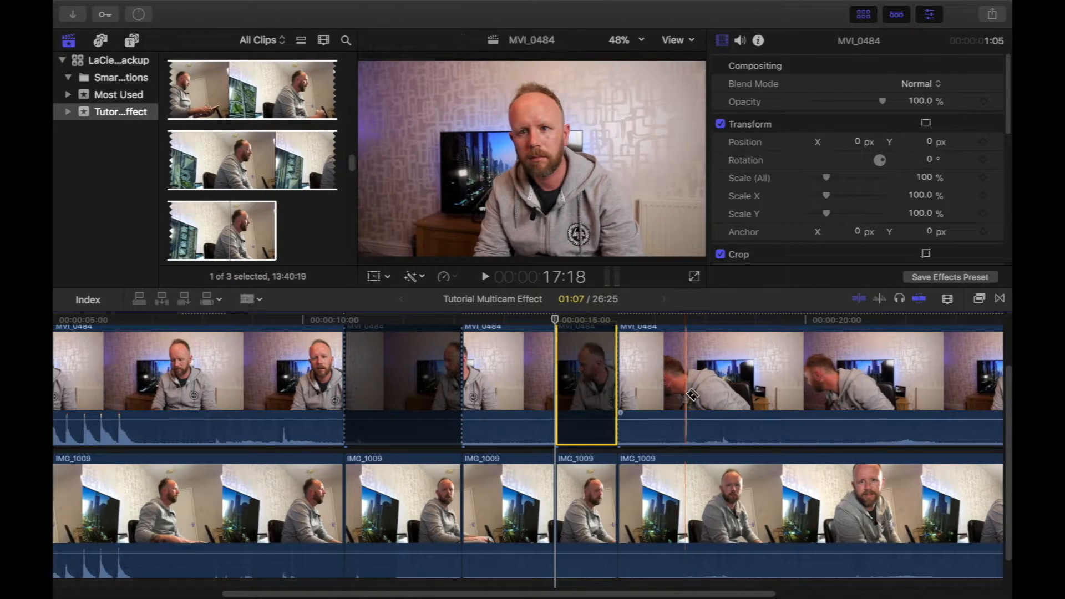
click(687, 394)
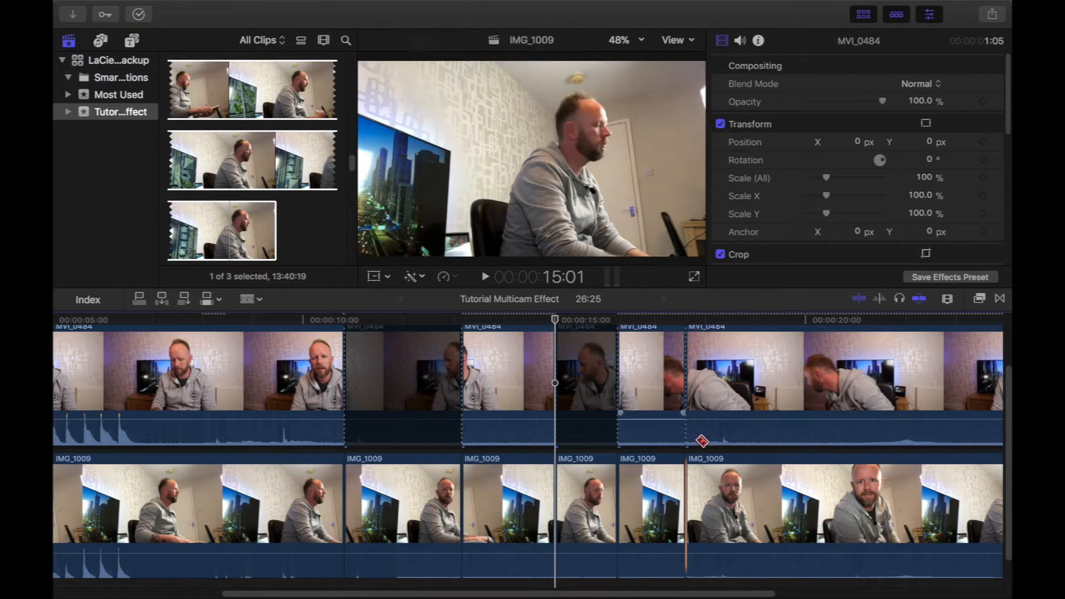
click(687, 488)
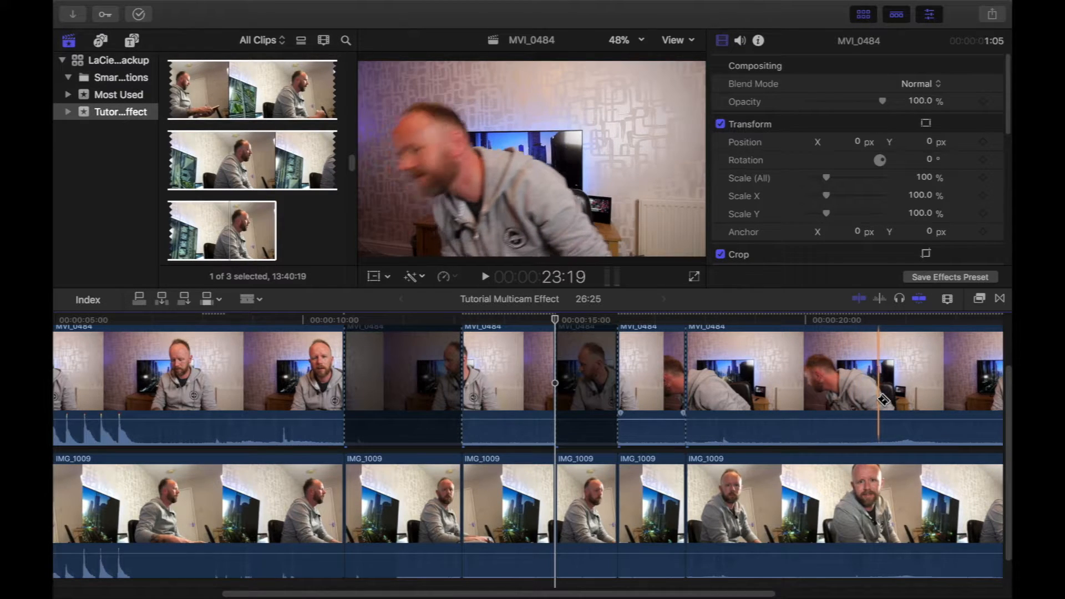
Cut both clips again at about 21:14 and disable the MVI_0484 section between the last two cuts.
click(884, 424)
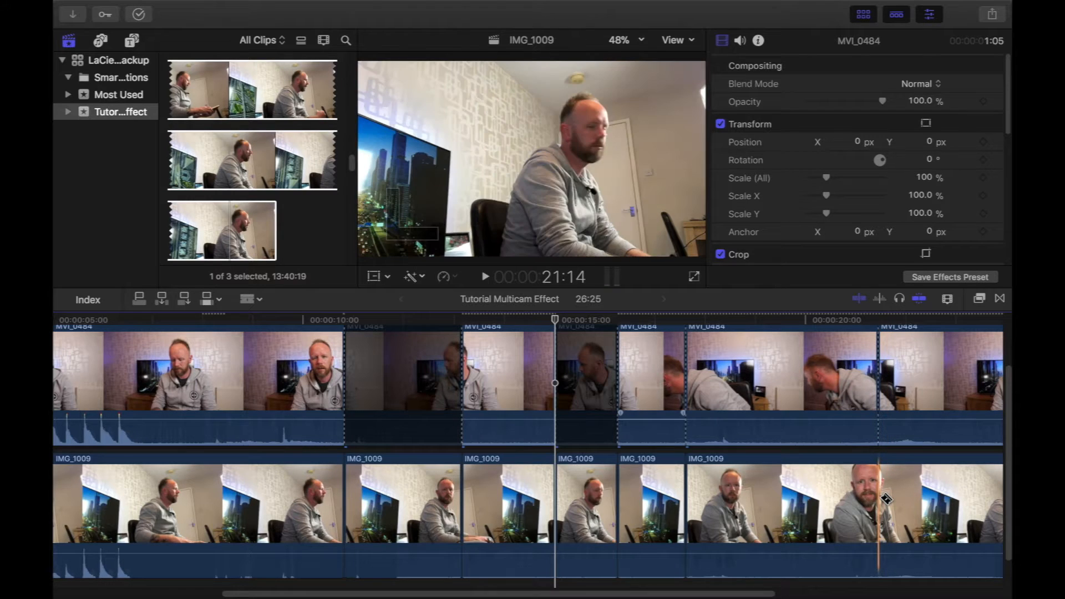
click(886, 499)
key(a)
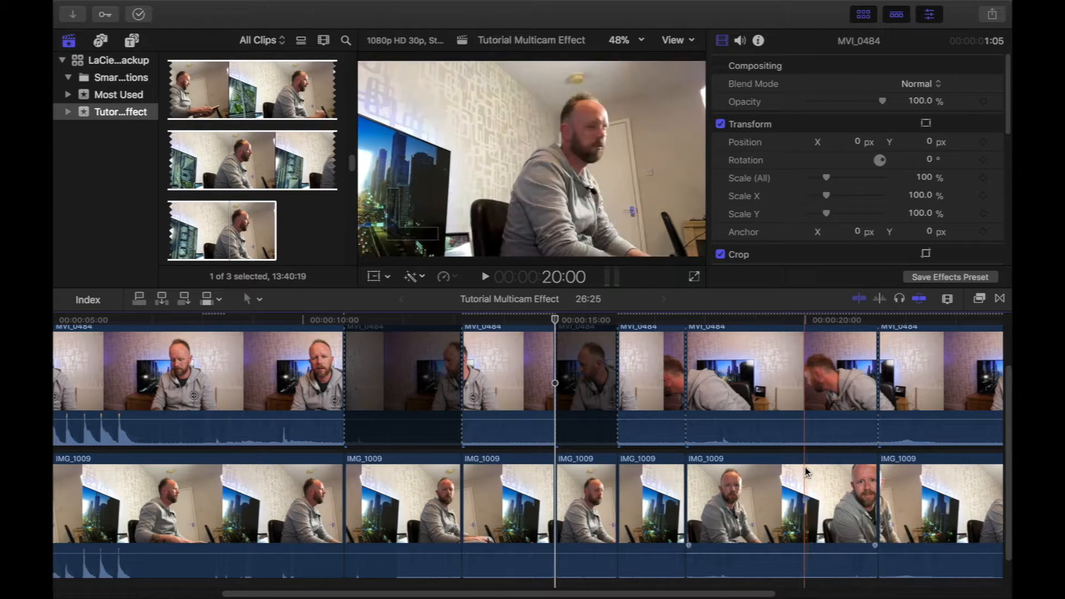
click(714, 413)
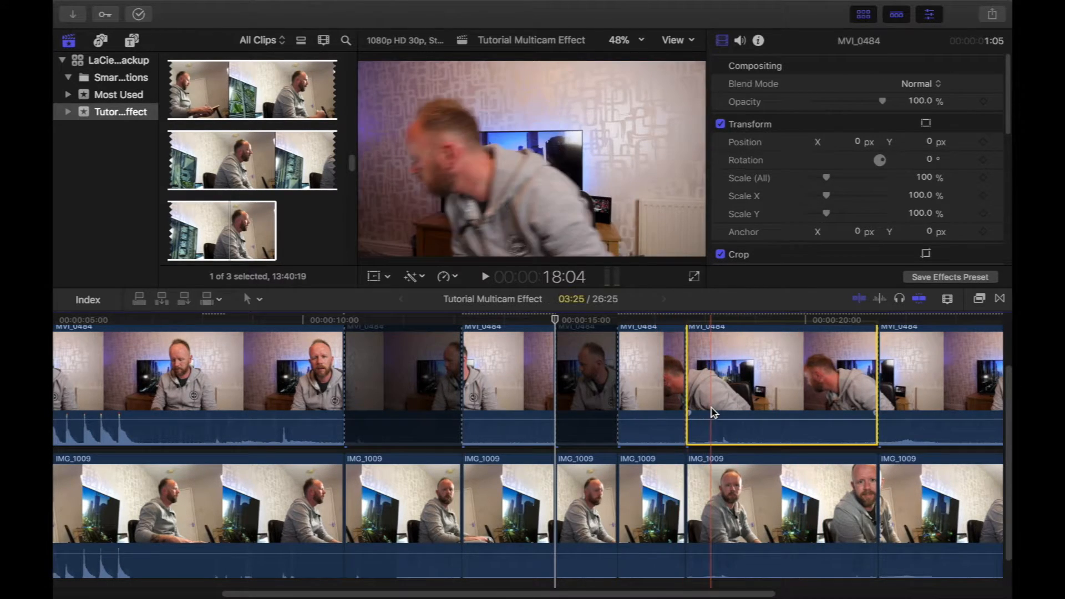
key(v)
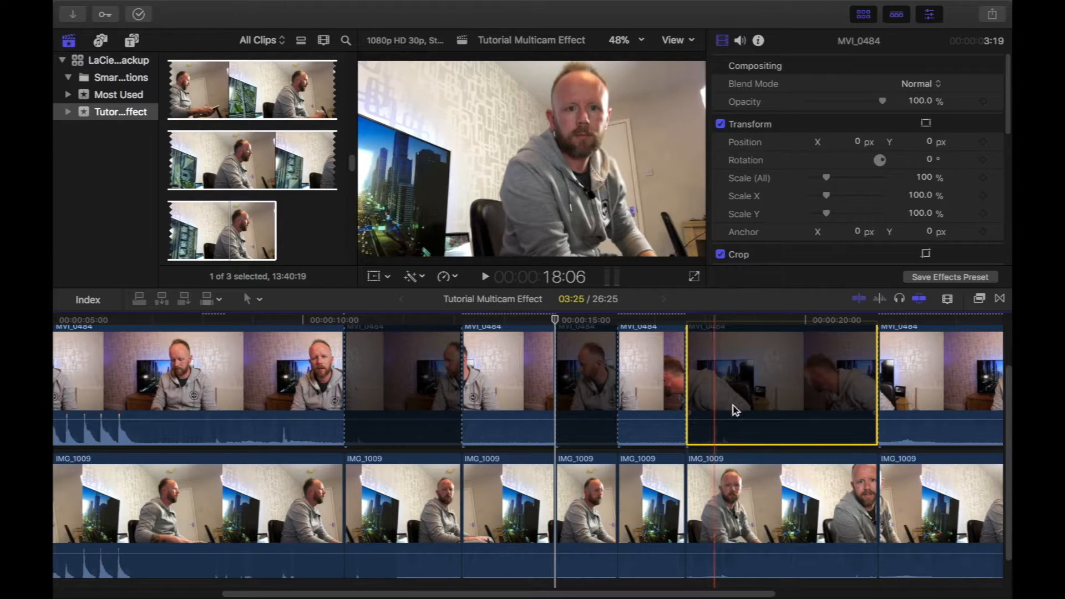
Play the timeline from 9:24 past the last disabled section to review all the camera switches.
drag(555, 342, 294, 355)
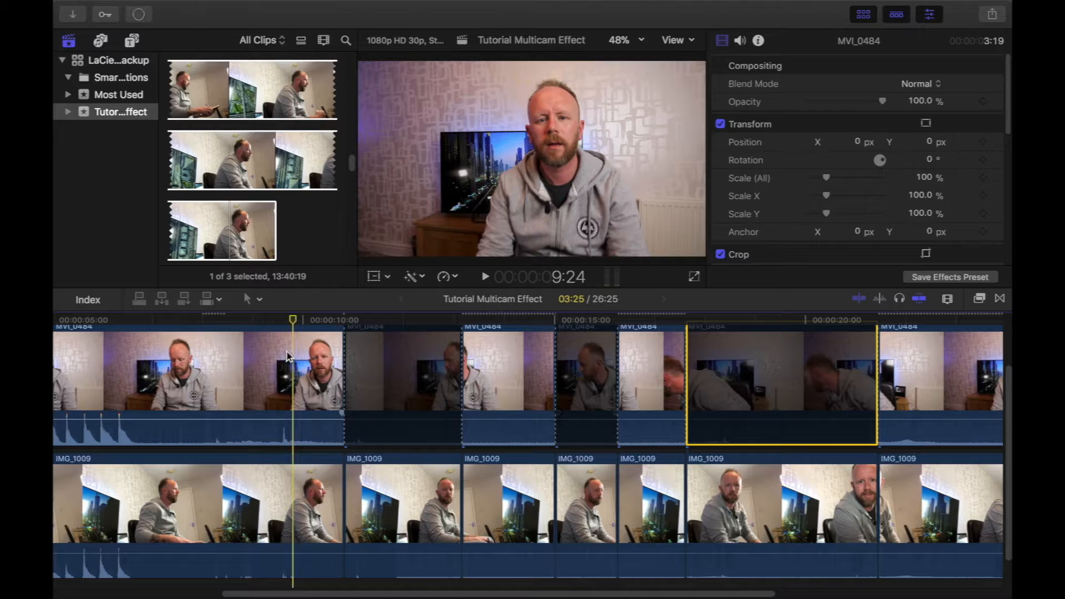
key(space)
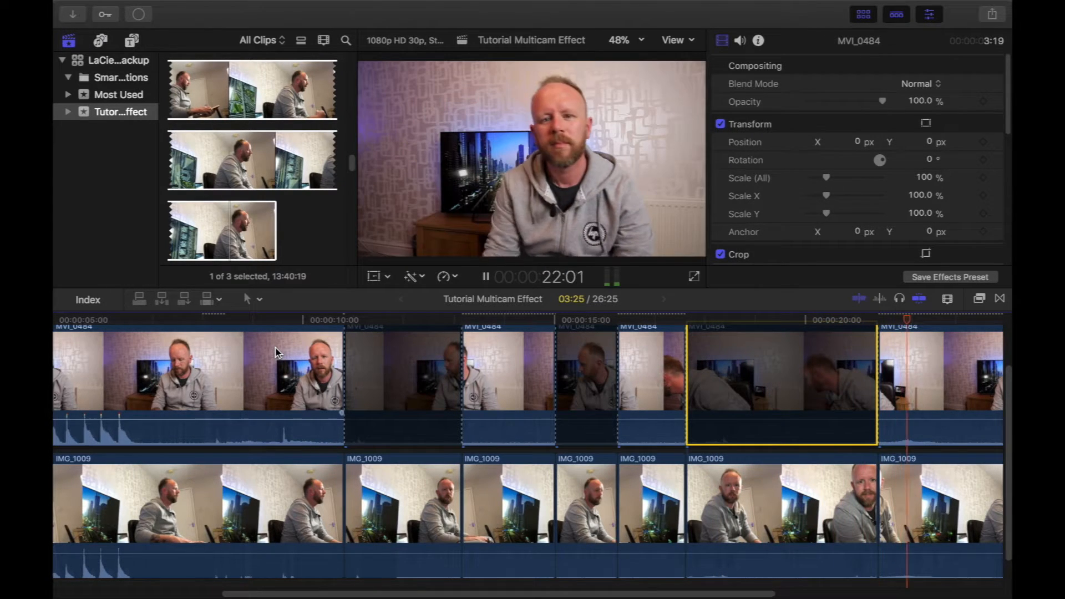
key(space)
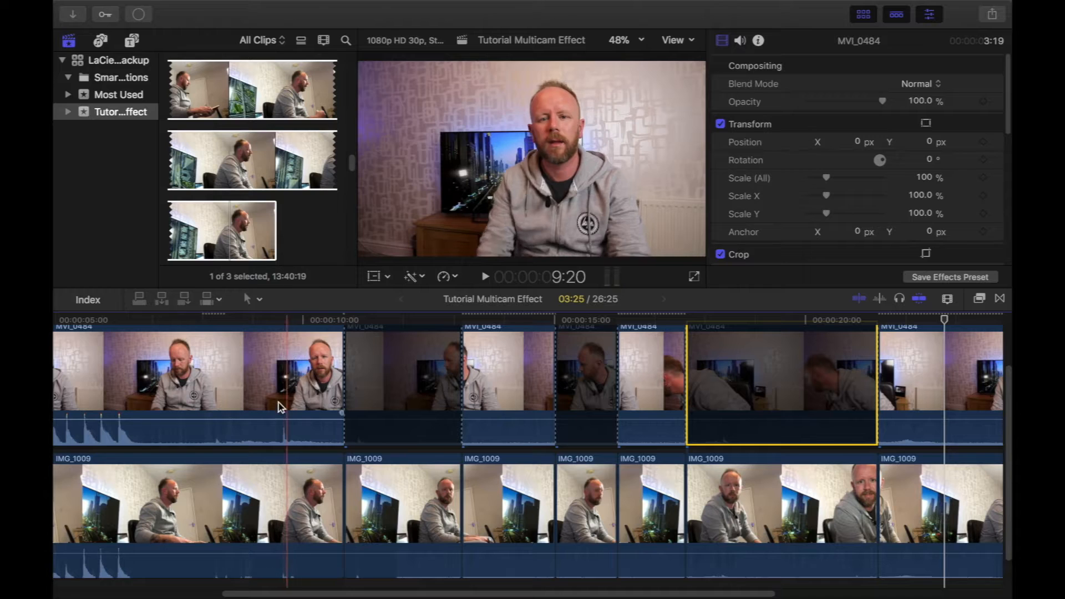
Play the project full screen from about 20 seconds to review the last camera switch, and return to the timeline.
mouse_move(568, 594)
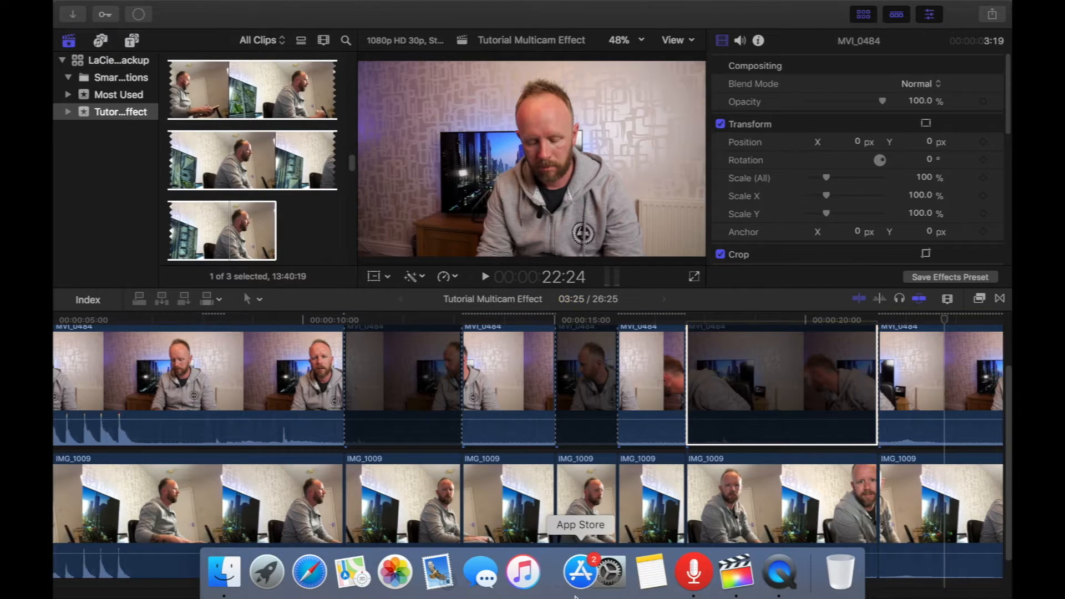
drag(763, 595, 851, 596)
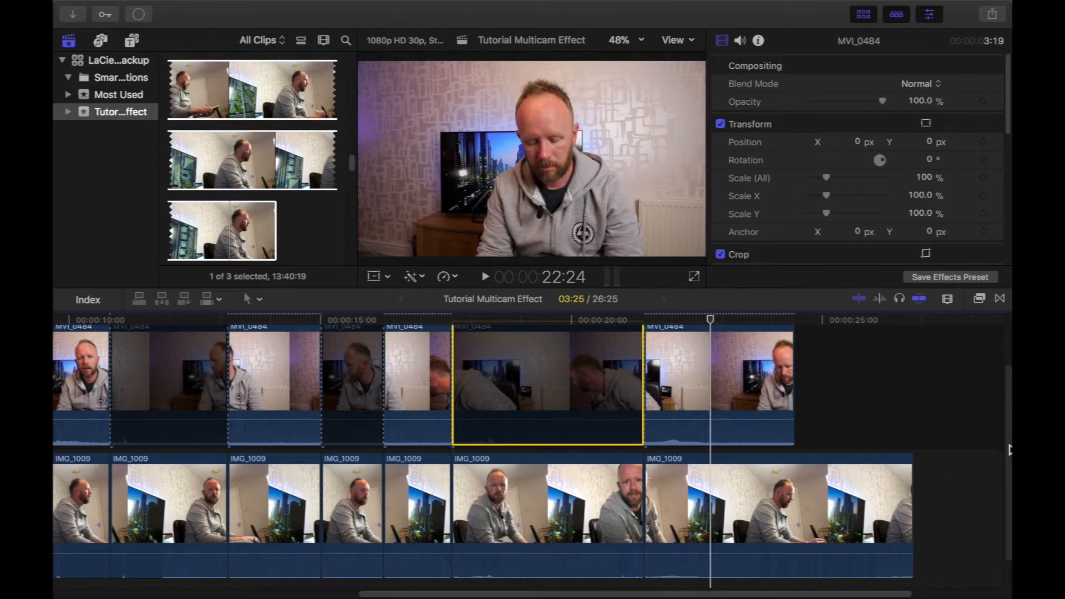
scroll(1011, 367, up, 3)
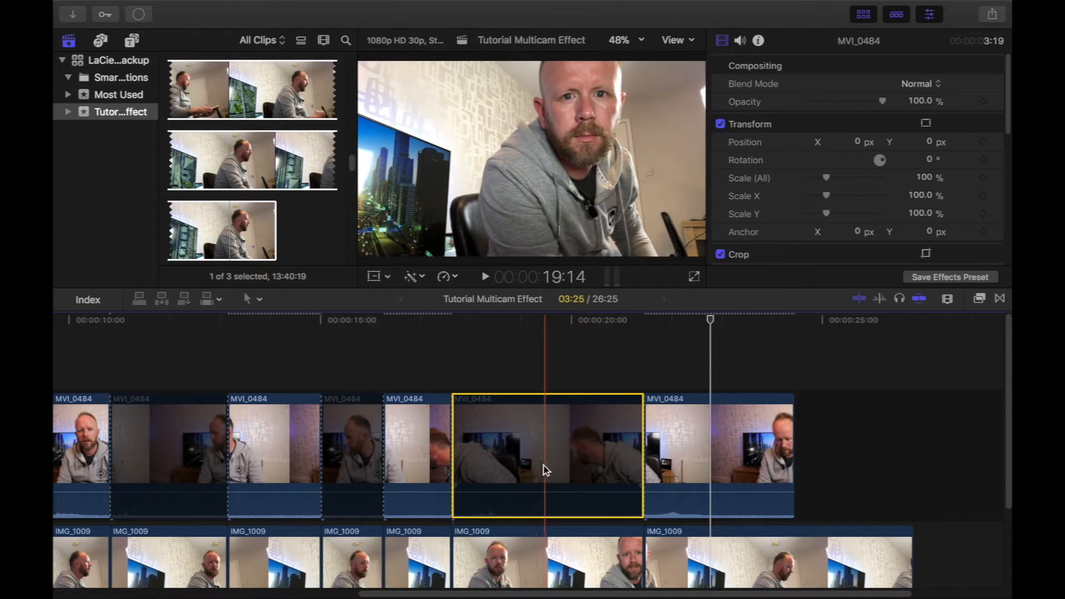
key(super+shift+f)
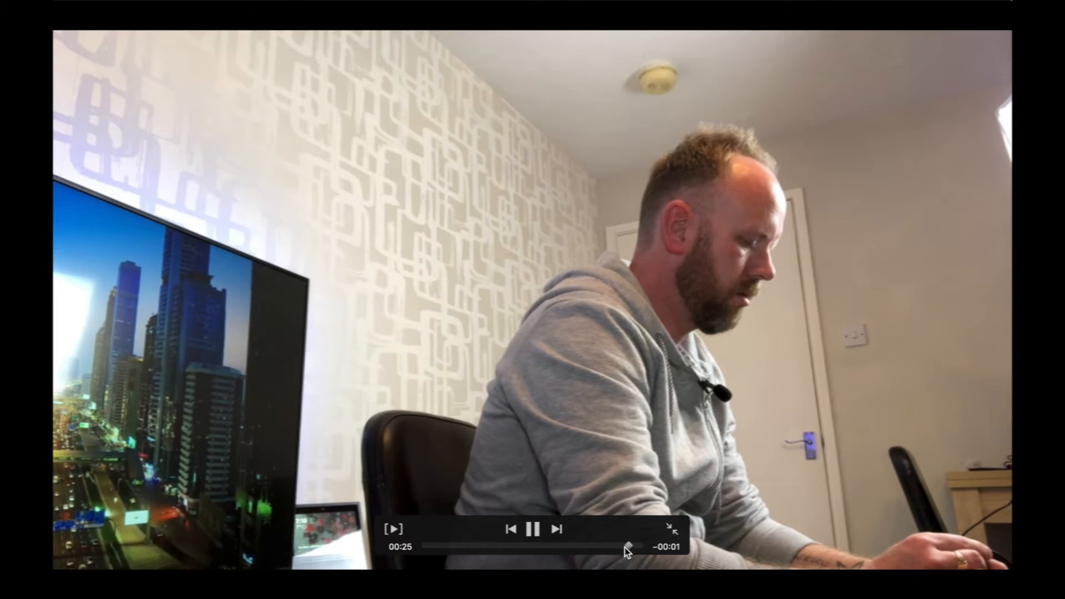
drag(624, 547, 576, 556)
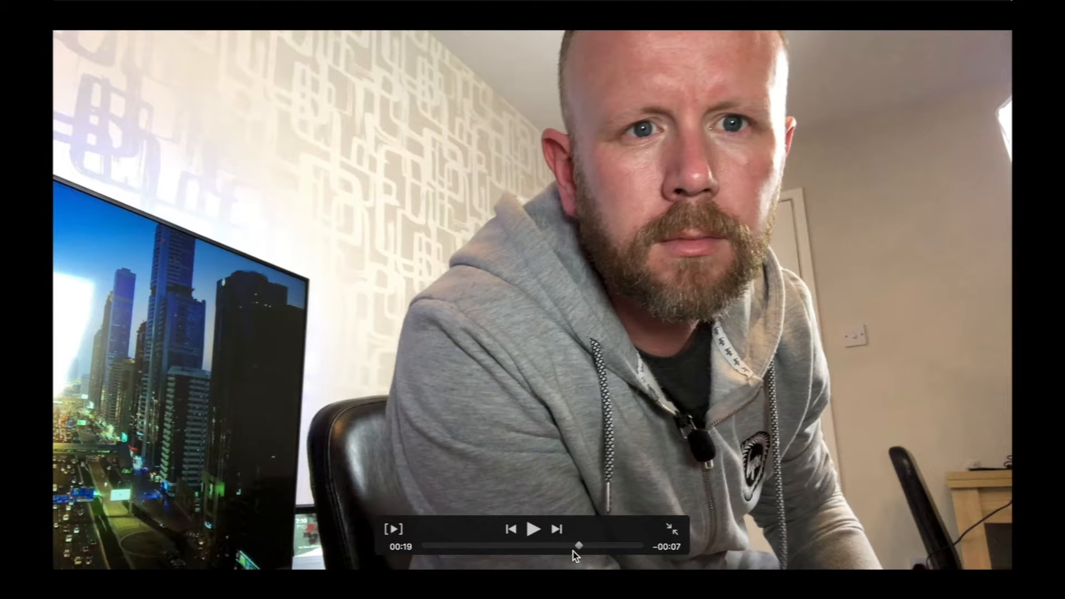
drag(574, 552, 588, 558)
key(space)
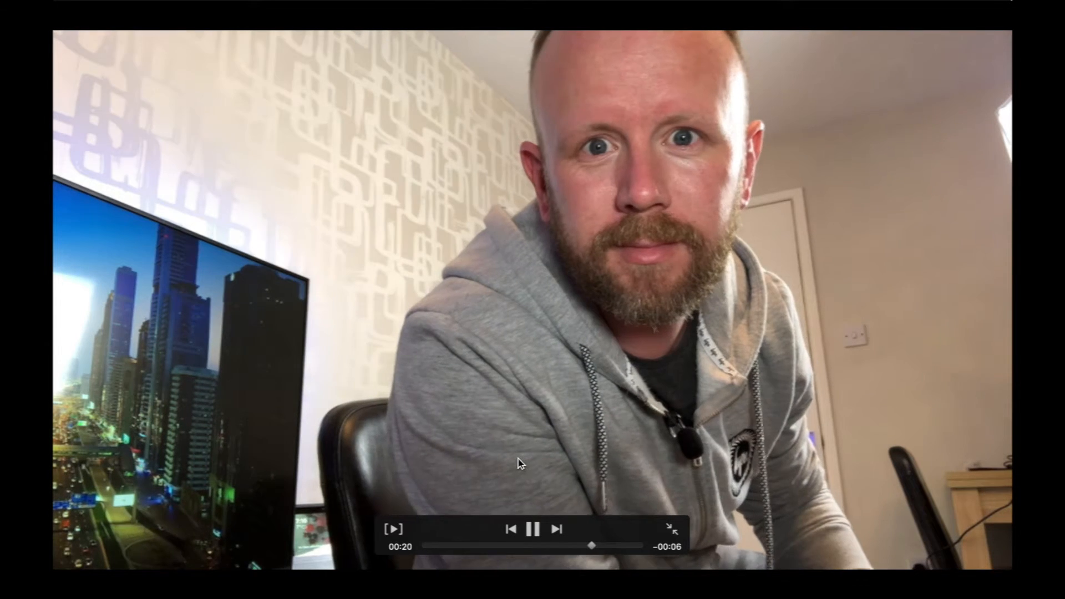
key(Escape)
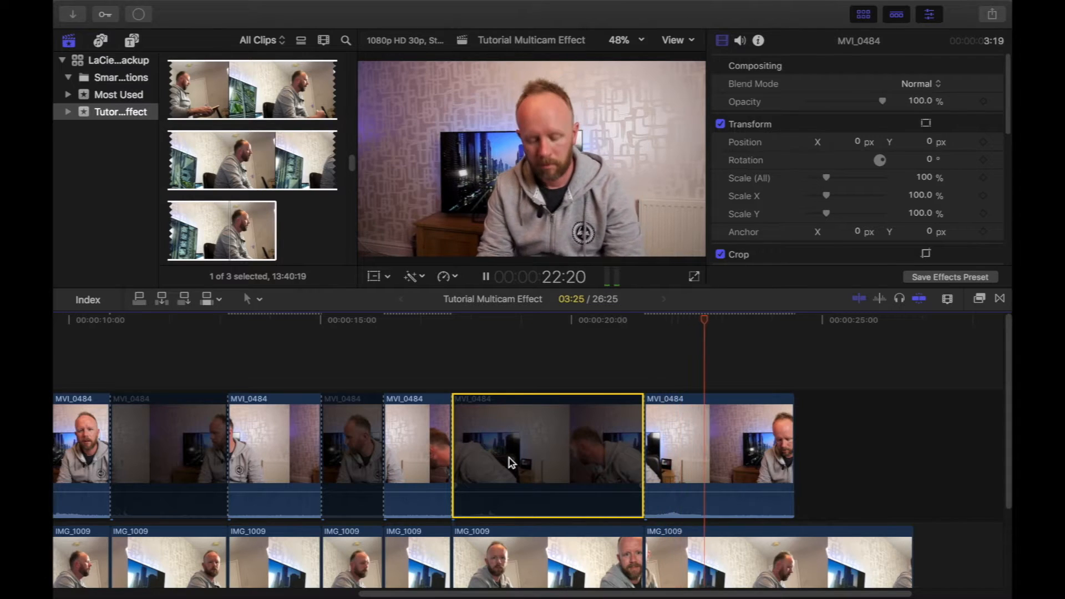
key(space)
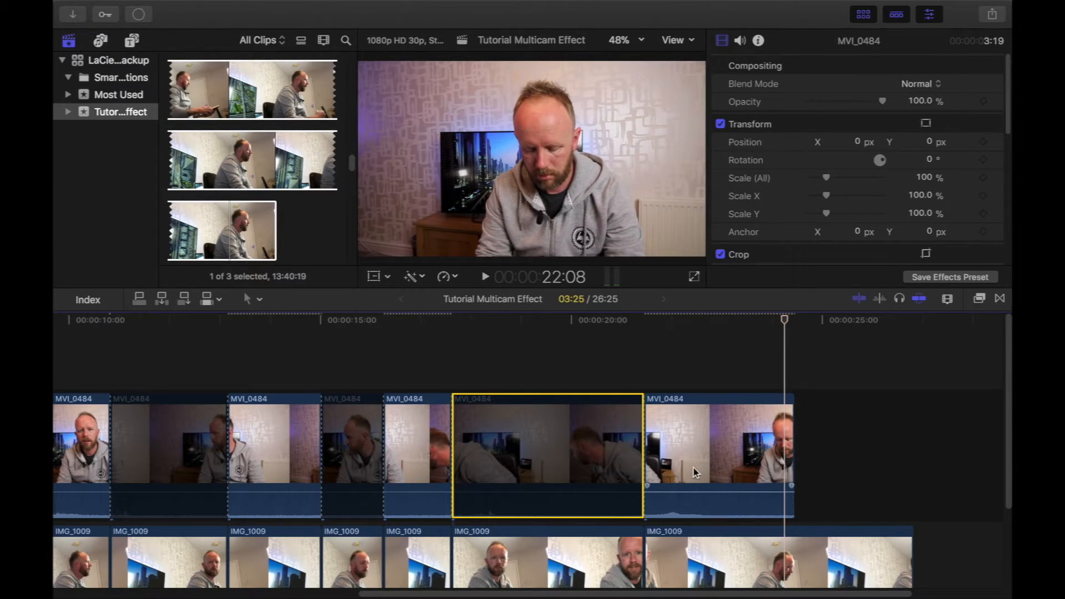
Scrub the timeline from 19:03 back to 11:07 to examine the camera angles in the enabled and disabled sections.
click(526, 371)
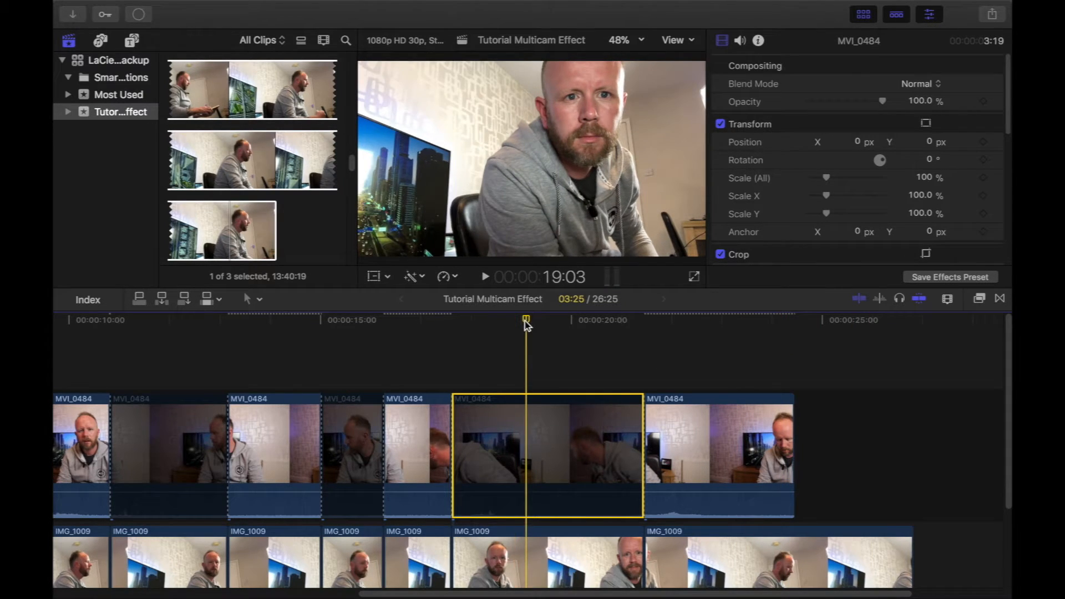
drag(525, 323, 493, 327)
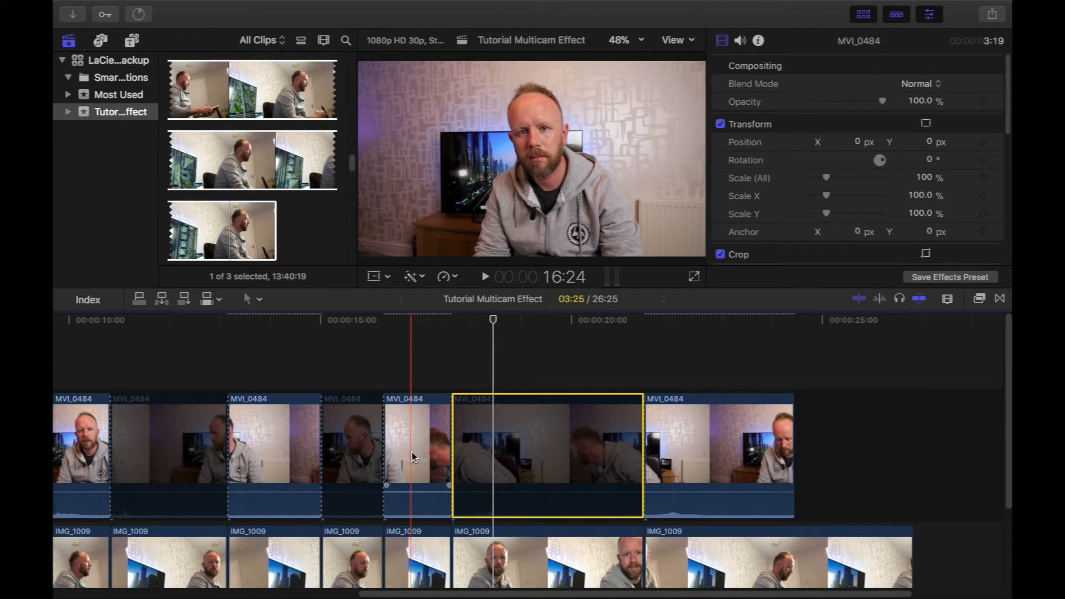
drag(493, 321, 395, 323)
click(371, 362)
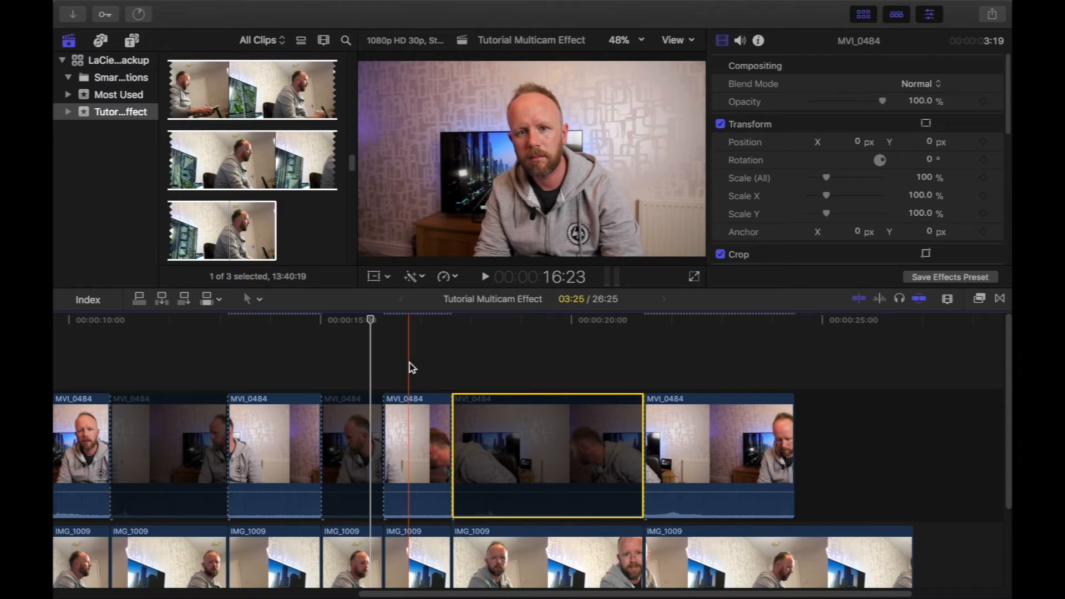
drag(371, 365, 350, 385)
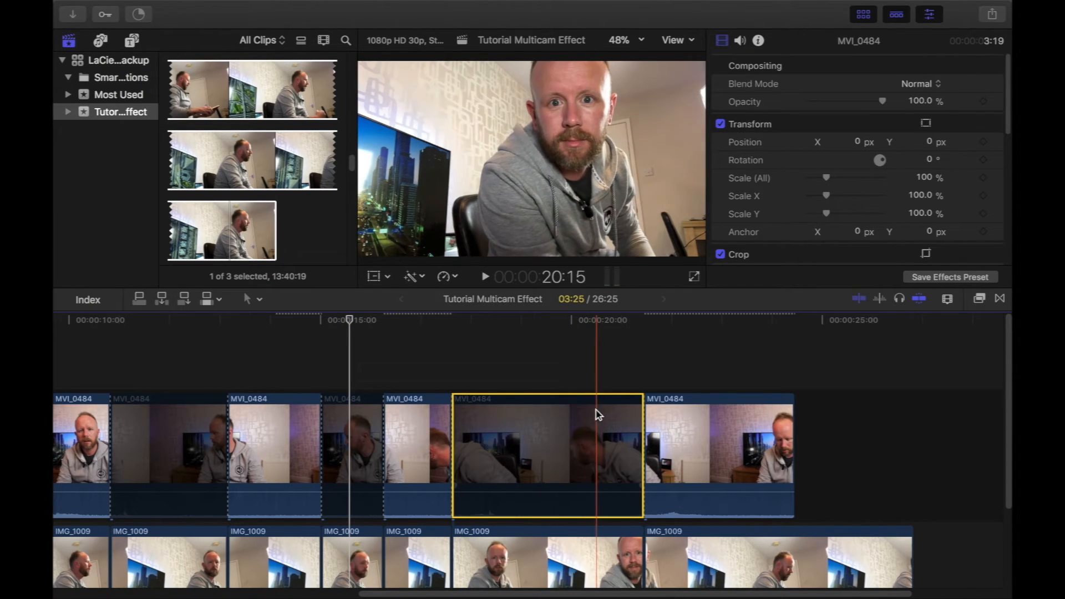
drag(350, 327, 191, 339)
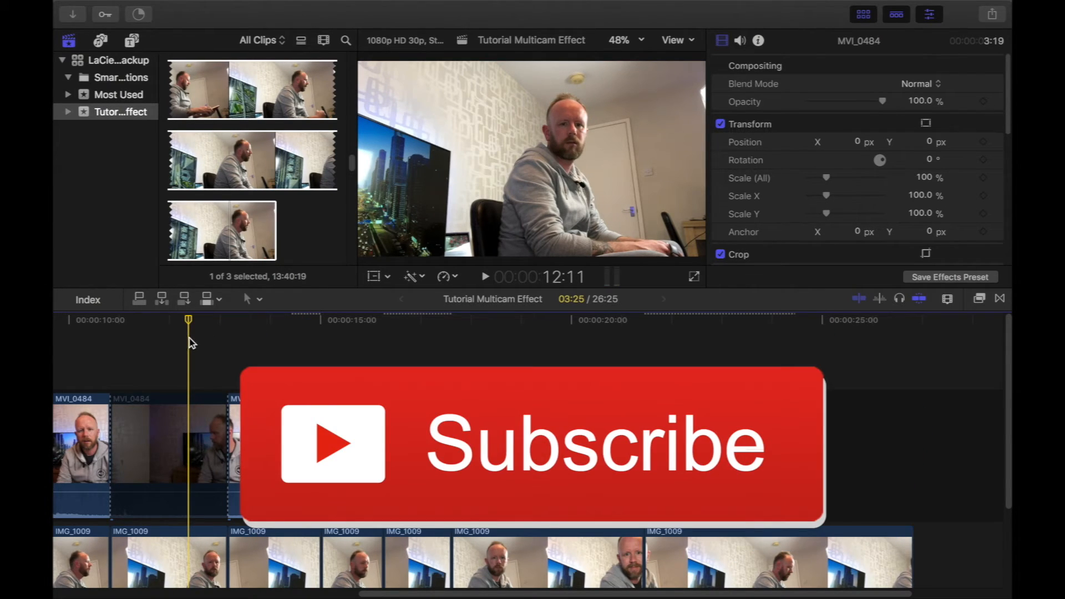
drag(190, 342, 133, 341)
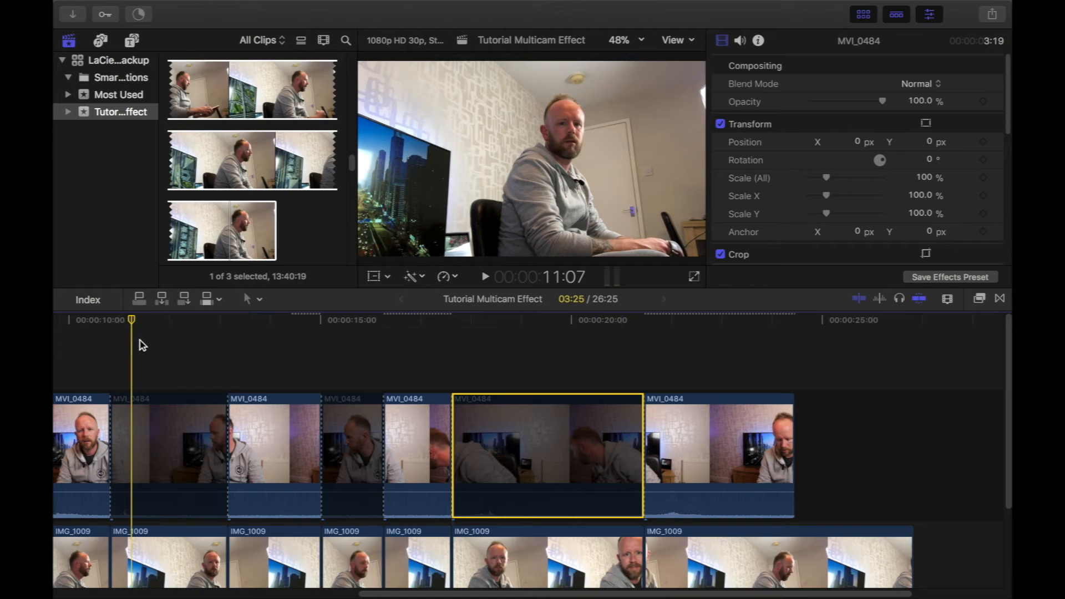